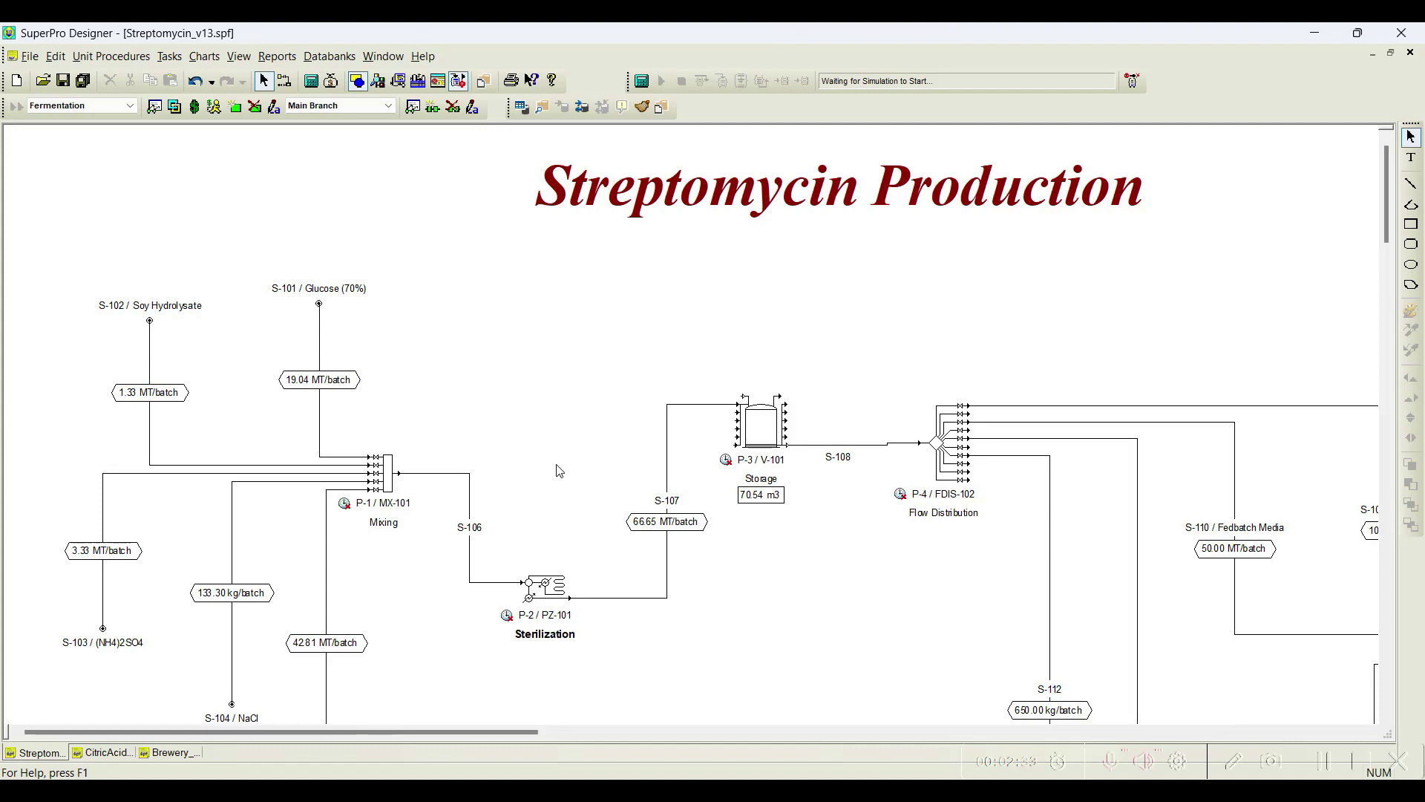
# Look over the streptomycin flowsheet and review the operation sequence of the P-8 fermentation procedure in FR-101.
pyautogui.scroll(-3, 624, 453)
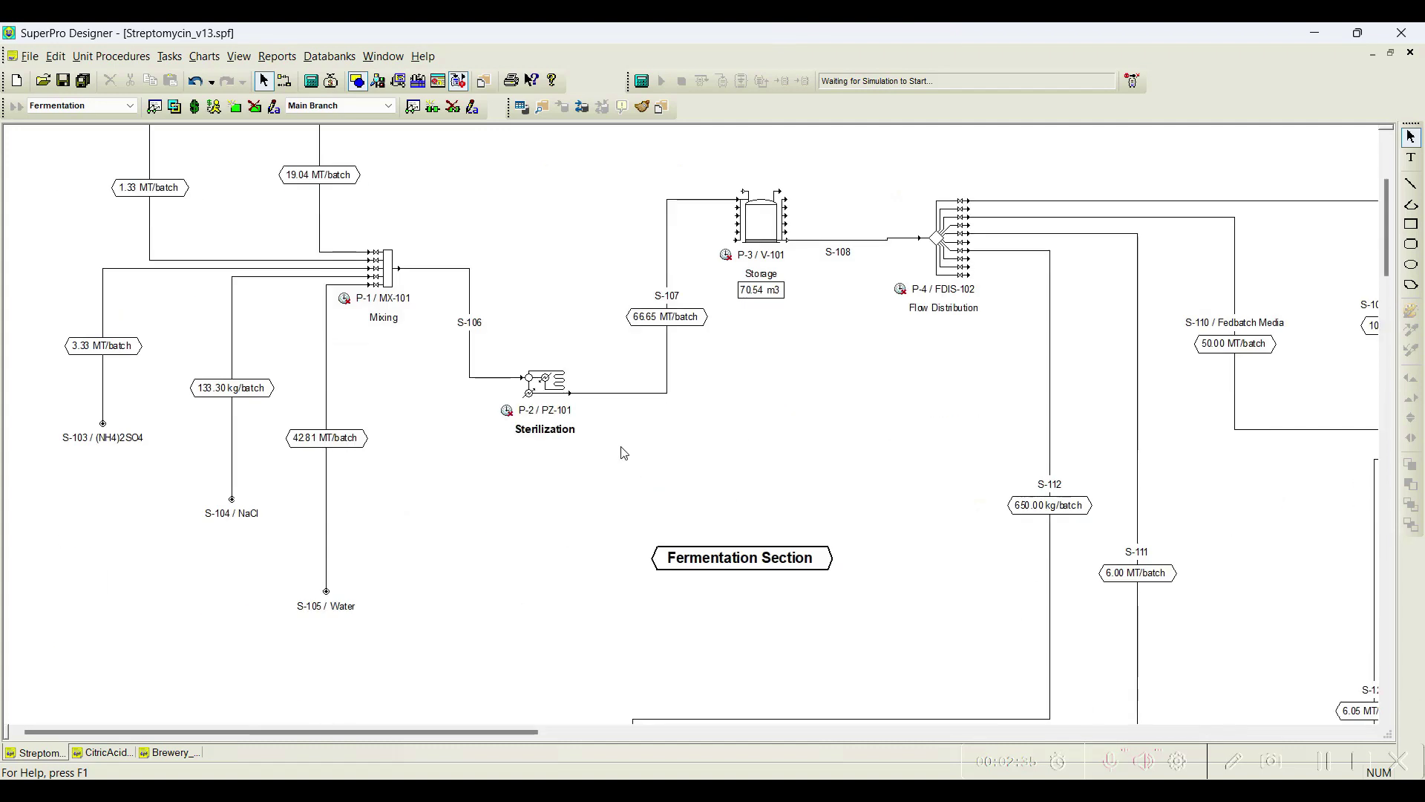
pyautogui.scroll(-4, 624, 453)
pyautogui.moveTo(502, 731); pyautogui.dragTo(759, 732)
pyautogui.scroll(7, 855, 549)
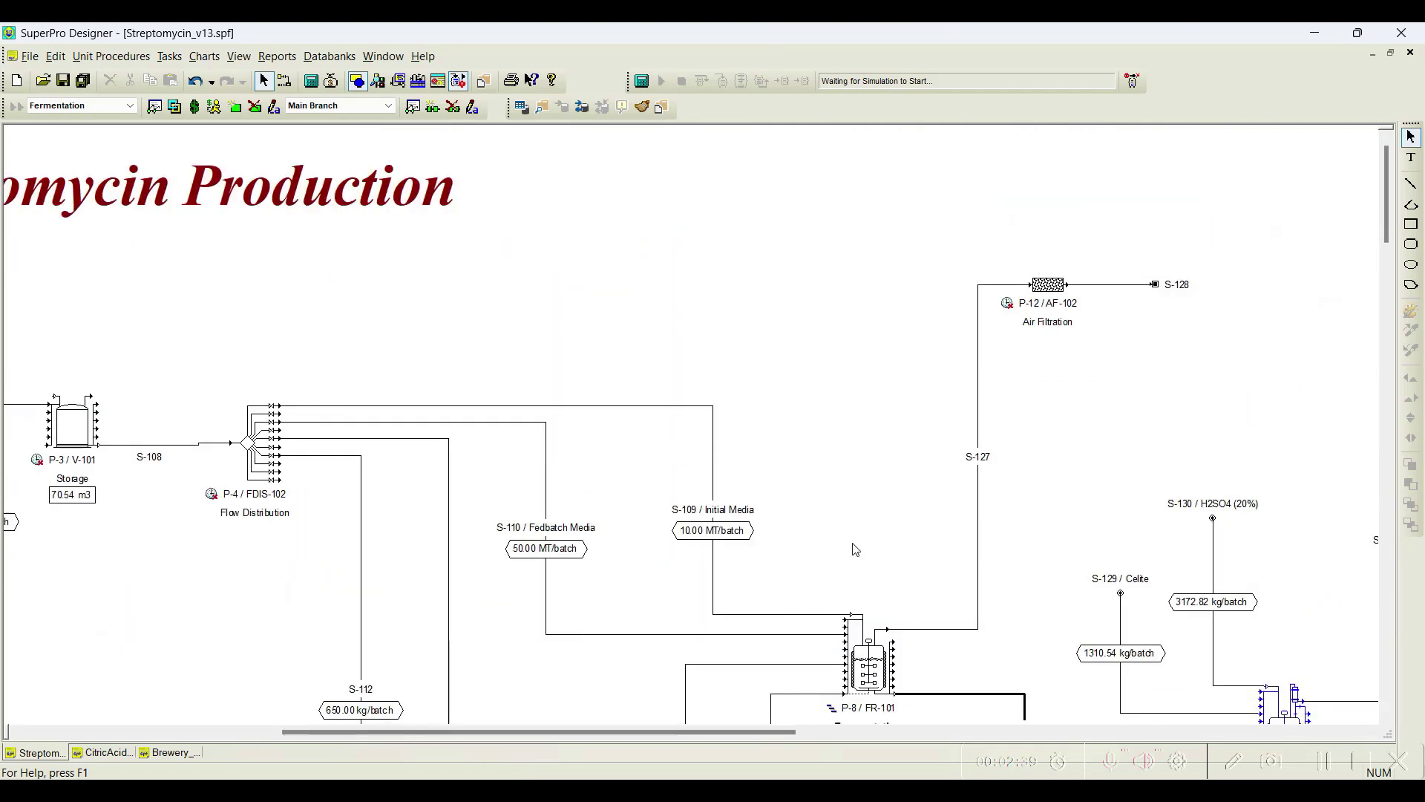
pyautogui.scroll(-3, 855, 549)
pyautogui.rightClick(877, 472)
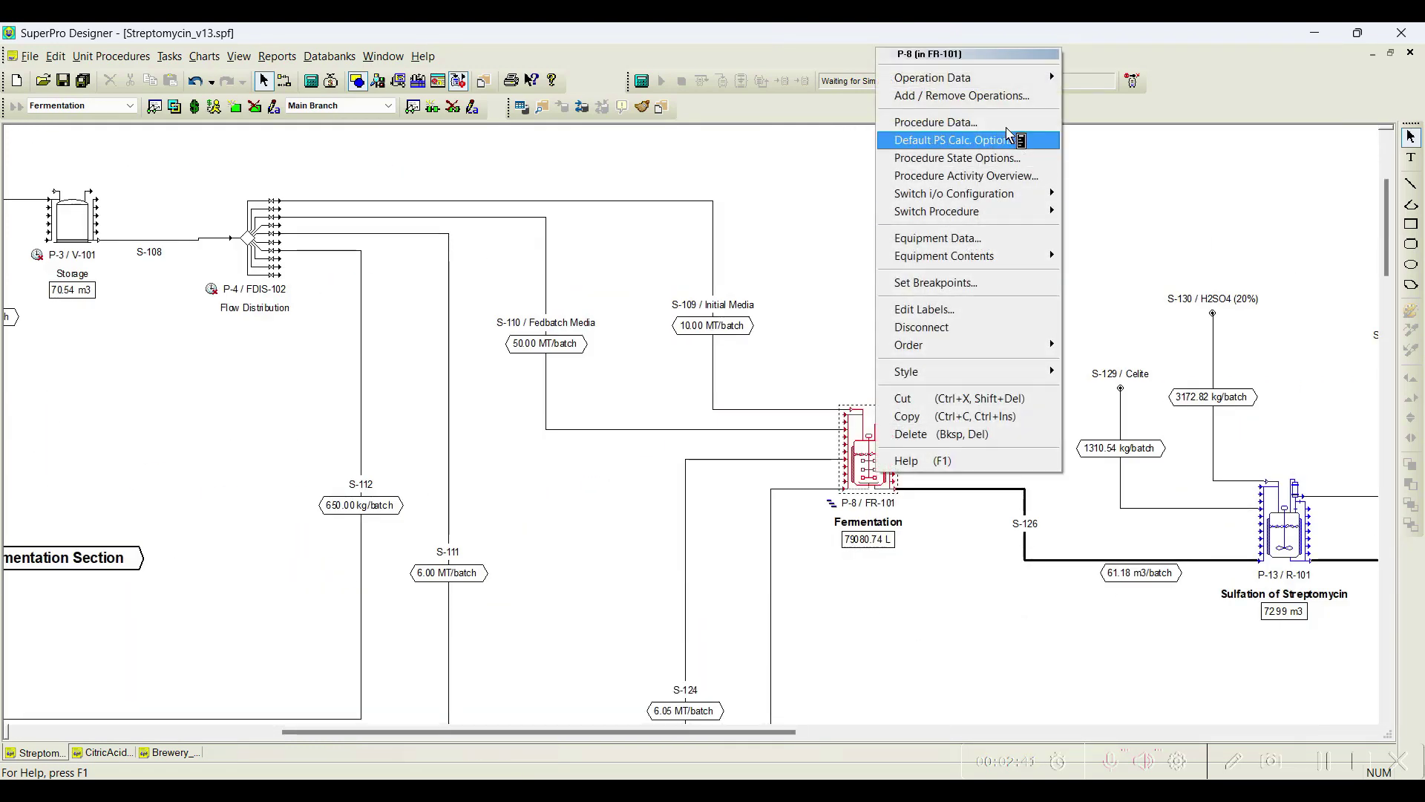
pyautogui.click(667, 310)
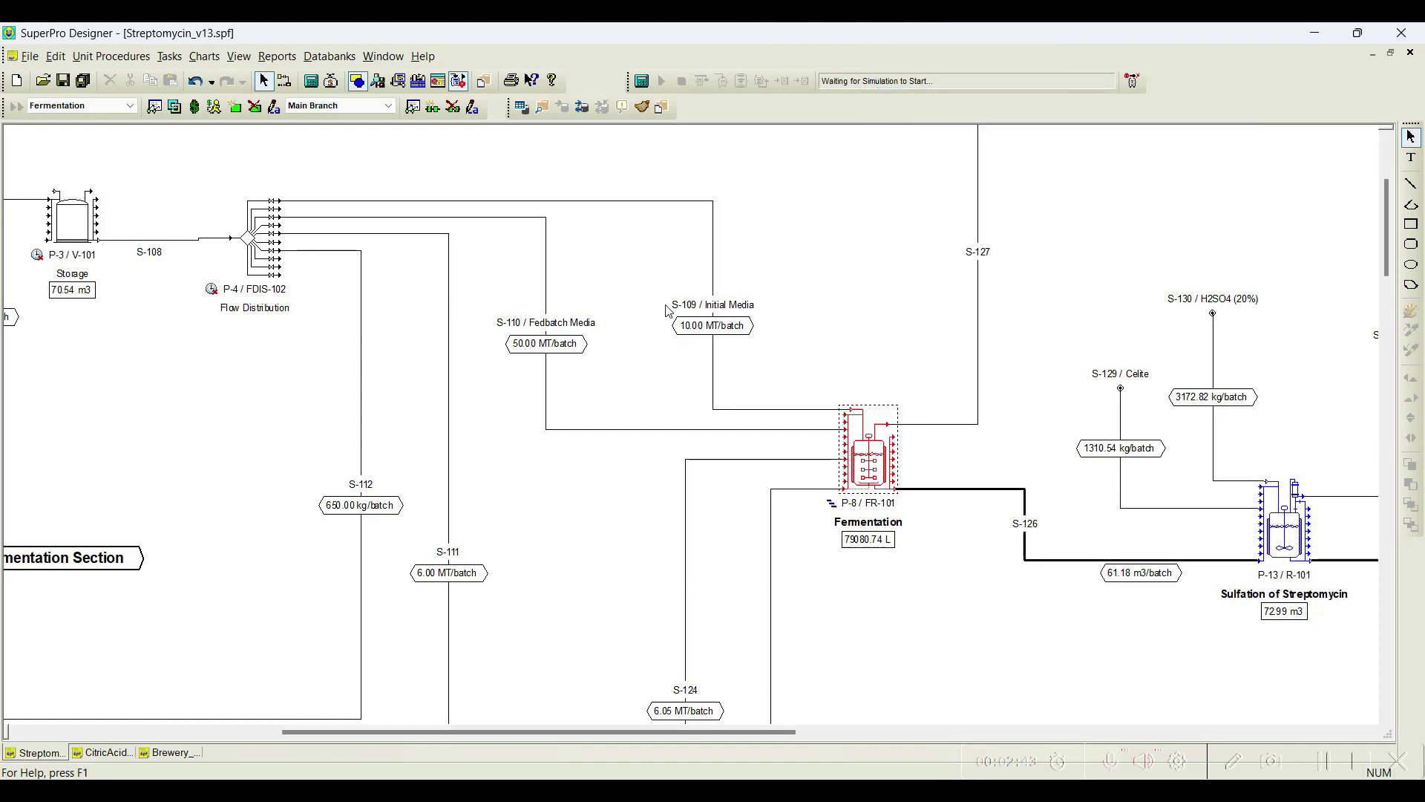
pyautogui.moveTo(415, 91); pyautogui.dragTo(528, 78)
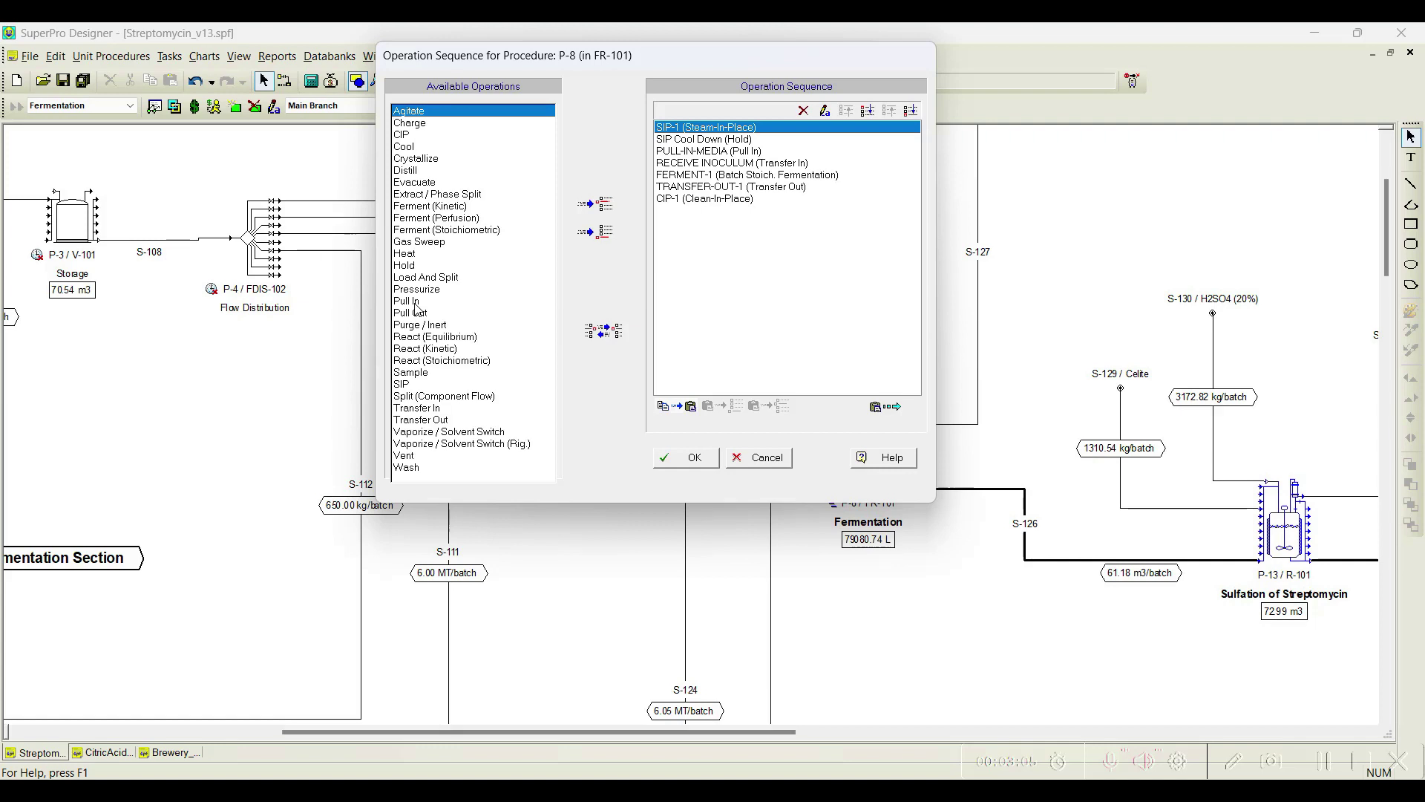
pyautogui.click(694, 459)
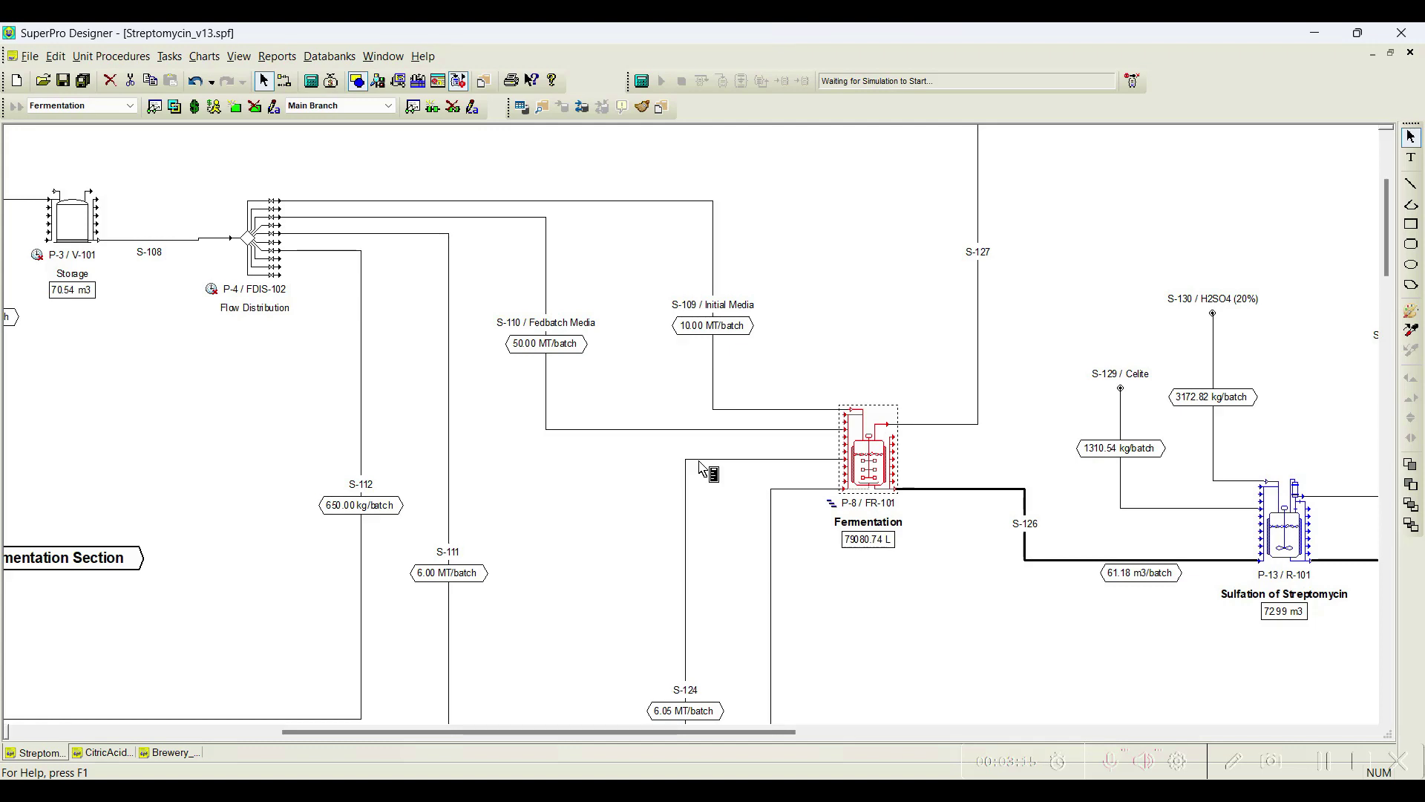
# Open the online help in the browser and read the Charge description among the transfer operations under Unit Operations.
pyautogui.click(427, 60)
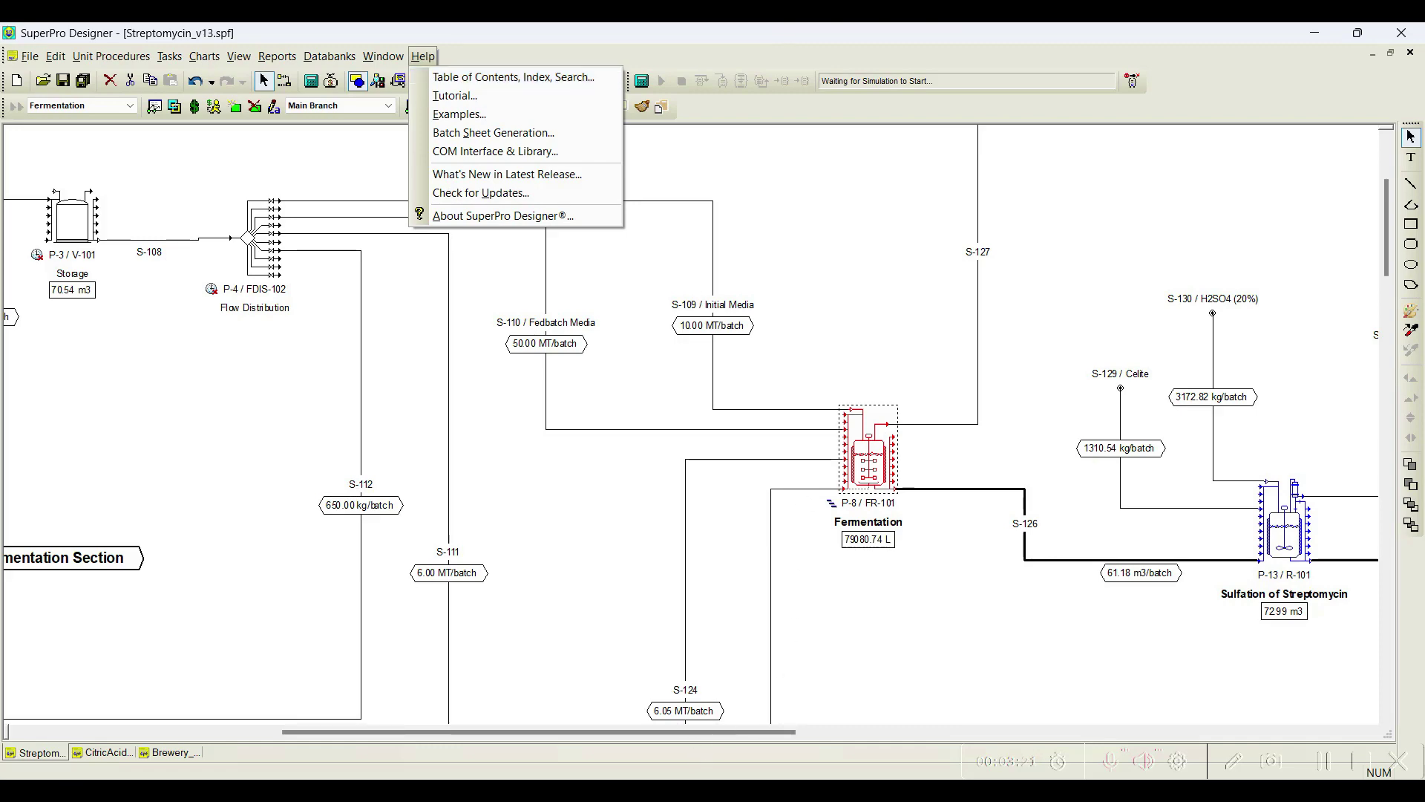
pyautogui.click(482, 78)
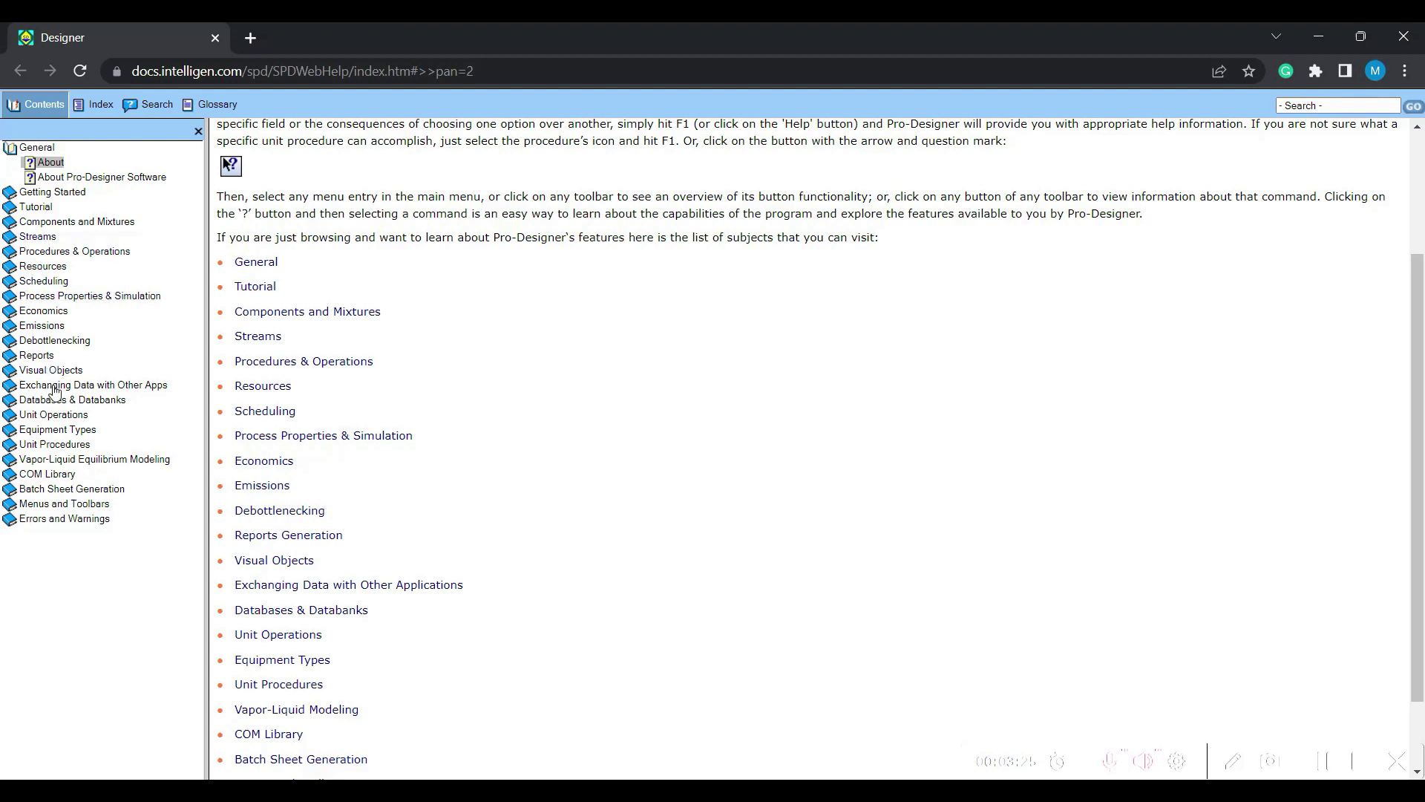
pyautogui.click(29, 417)
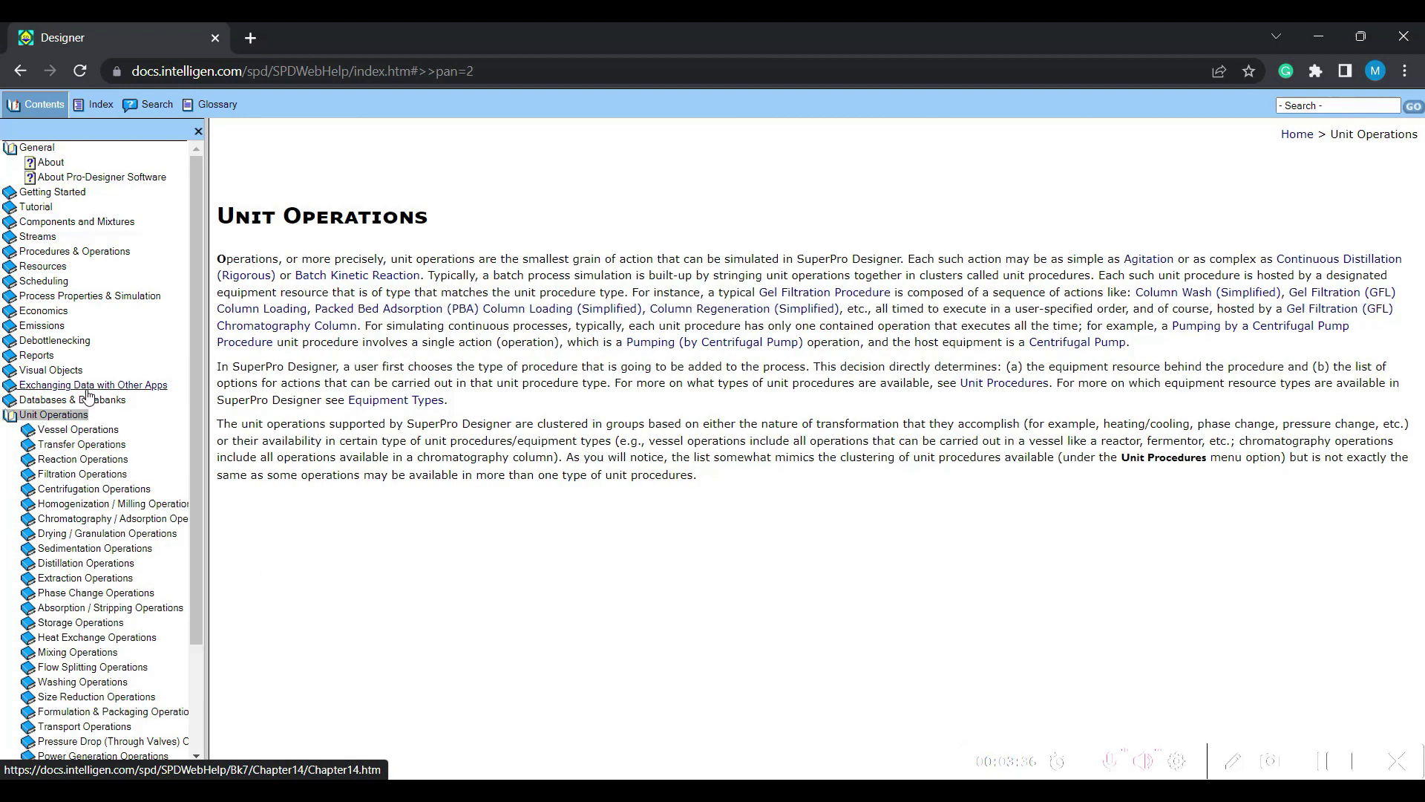
pyautogui.click(79, 445)
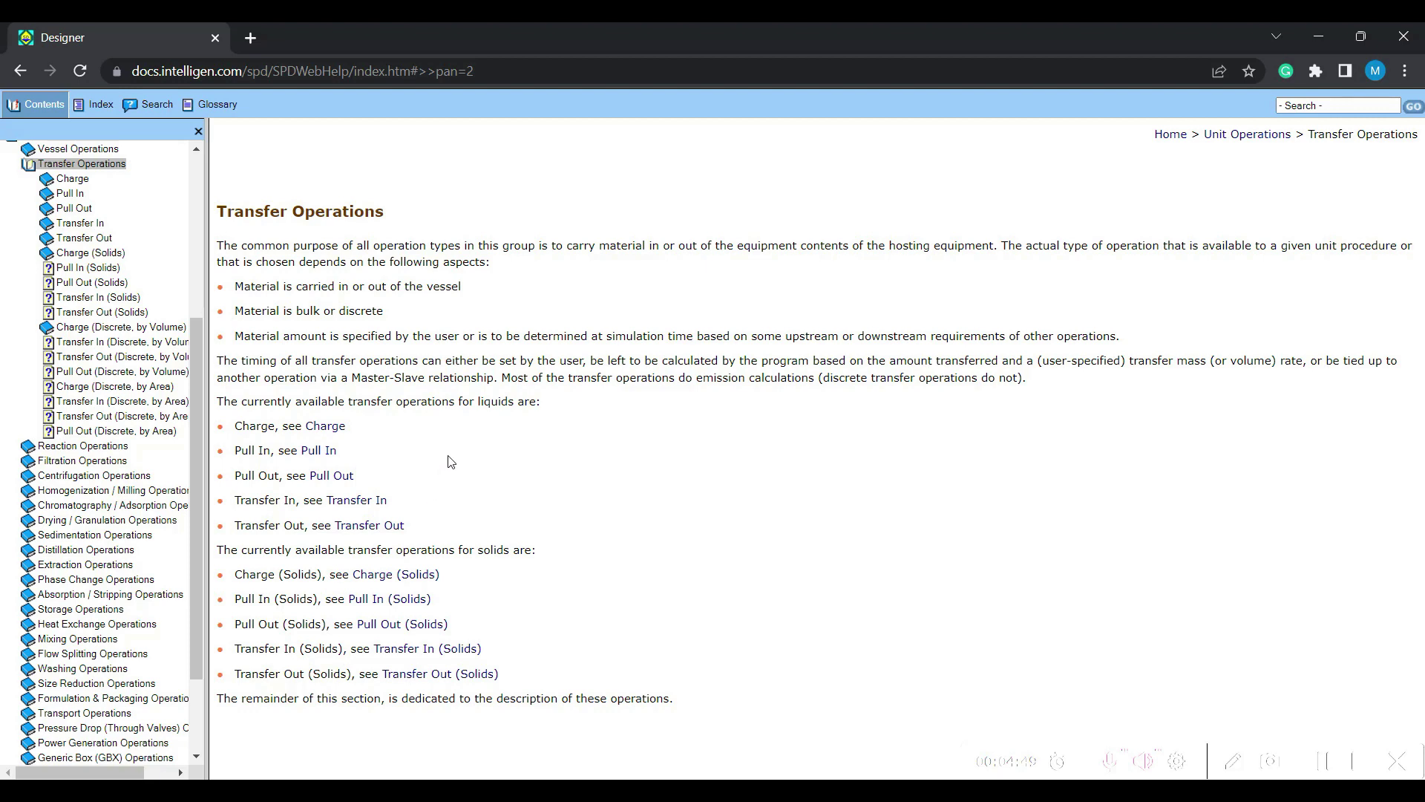
pyautogui.click(320, 429)
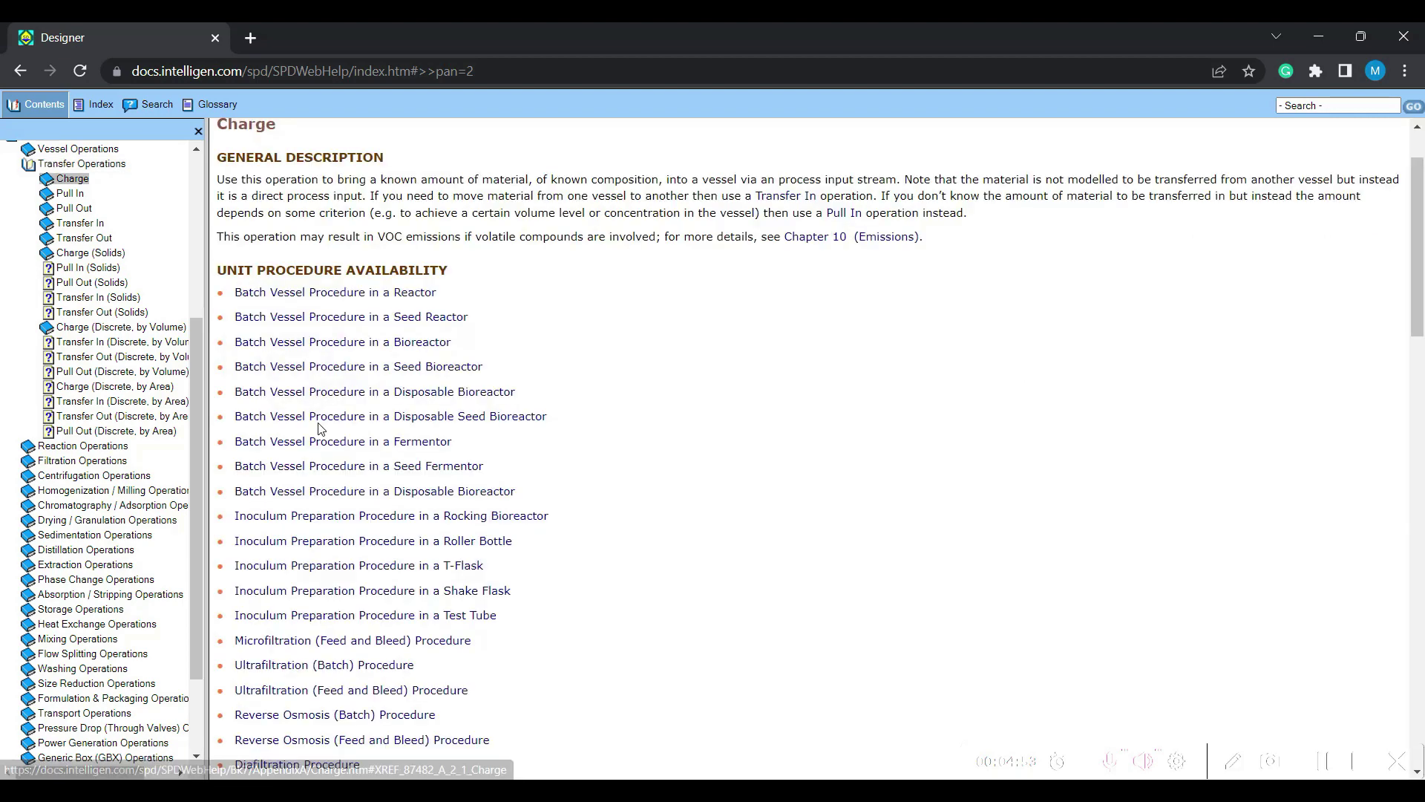
pyautogui.scroll(1, 807, 349)
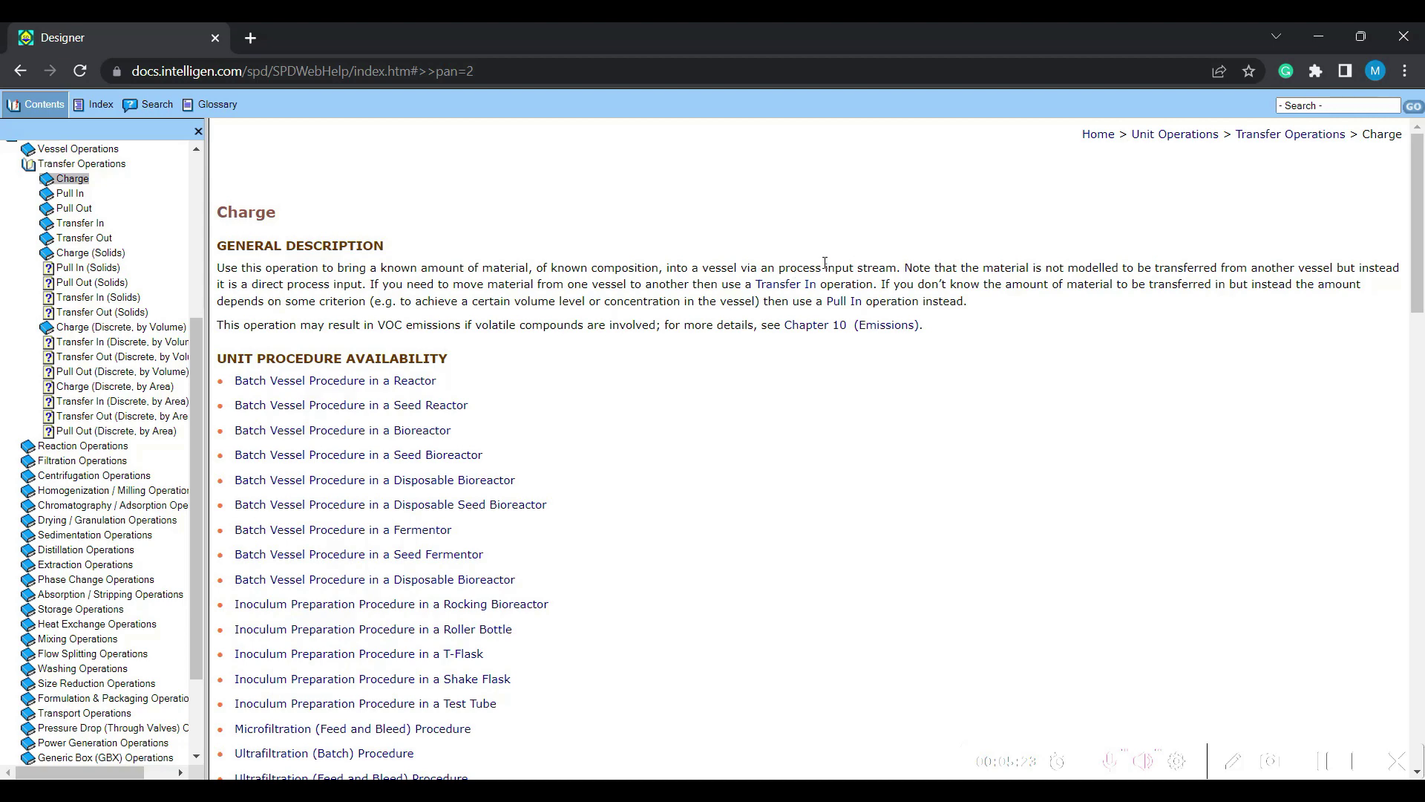
# Return to SuperPro Designer and review the Charge Media operation of shake flask procedure P-5, including the composition of input stream S-120.
pyautogui.click(795, 801)
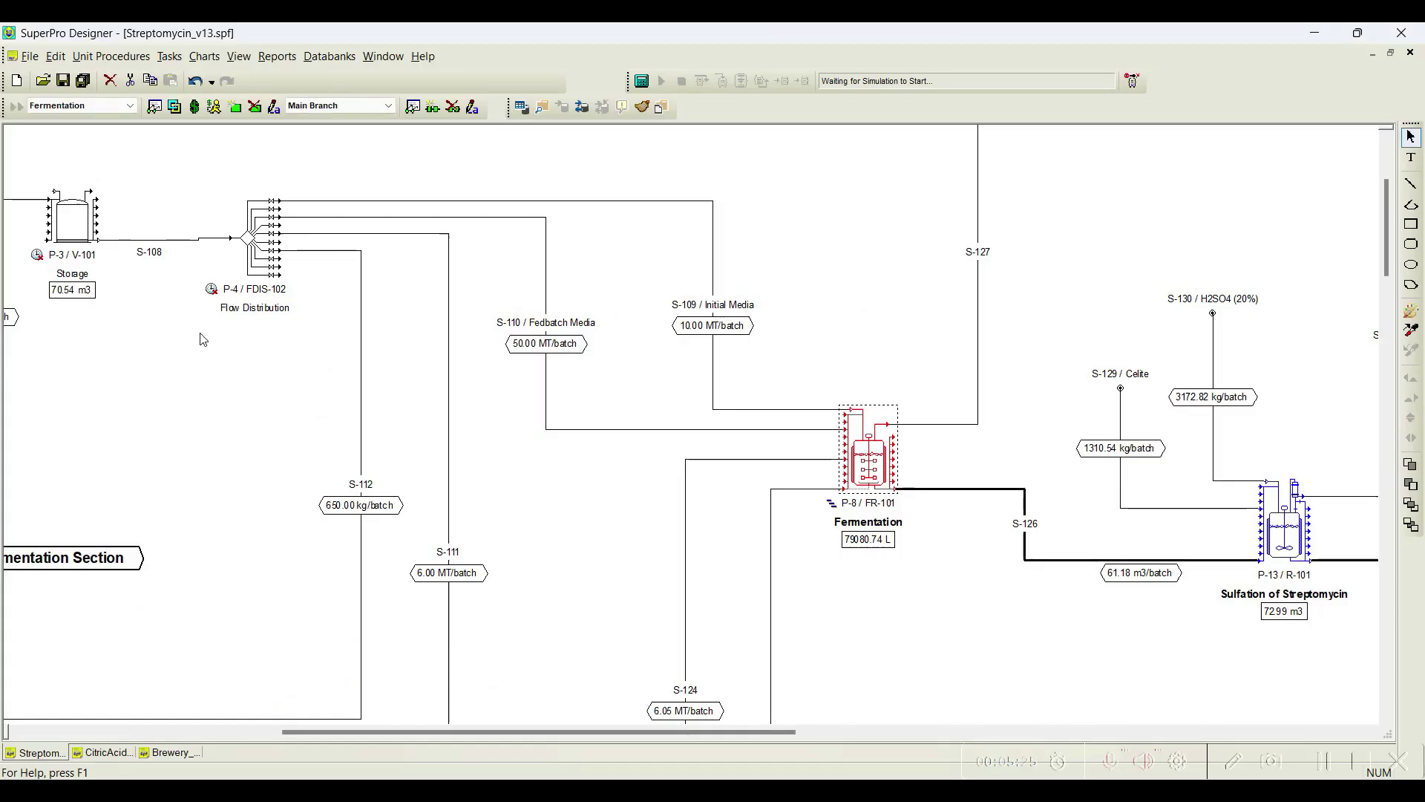
pyautogui.moveTo(601, 737); pyautogui.dragTo(309, 732)
pyautogui.scroll(-5, 532, 348)
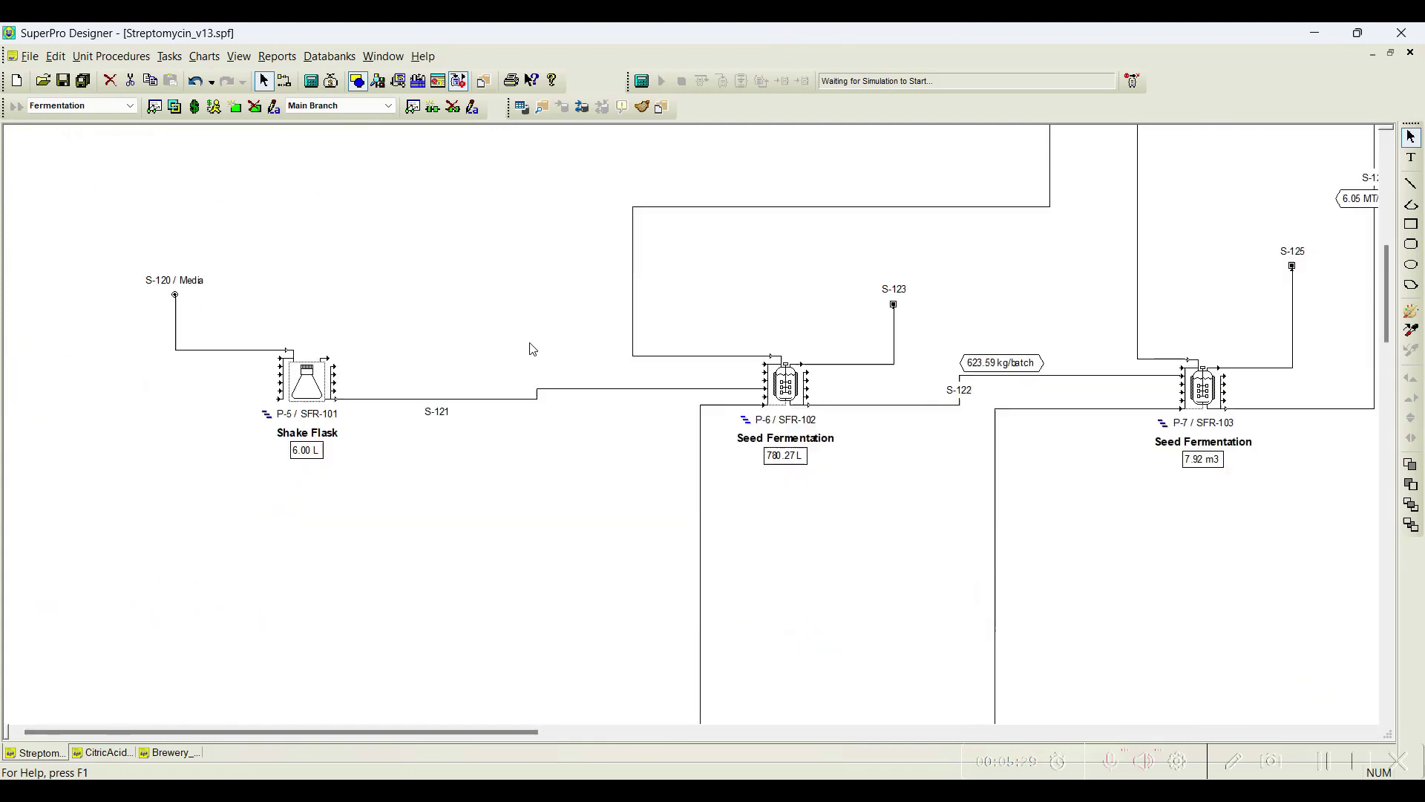
pyautogui.rightClick(307, 375)
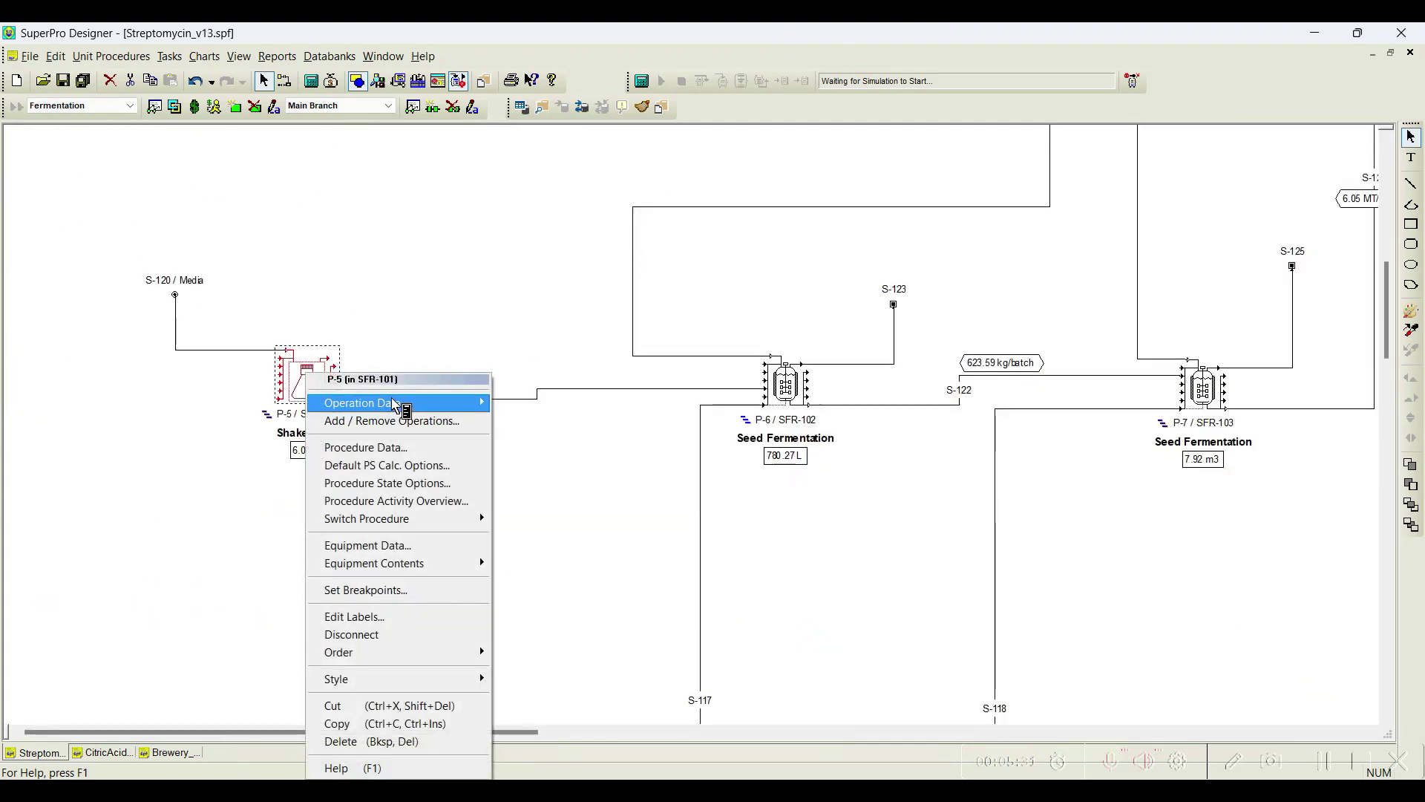
pyautogui.moveTo(404, 403)
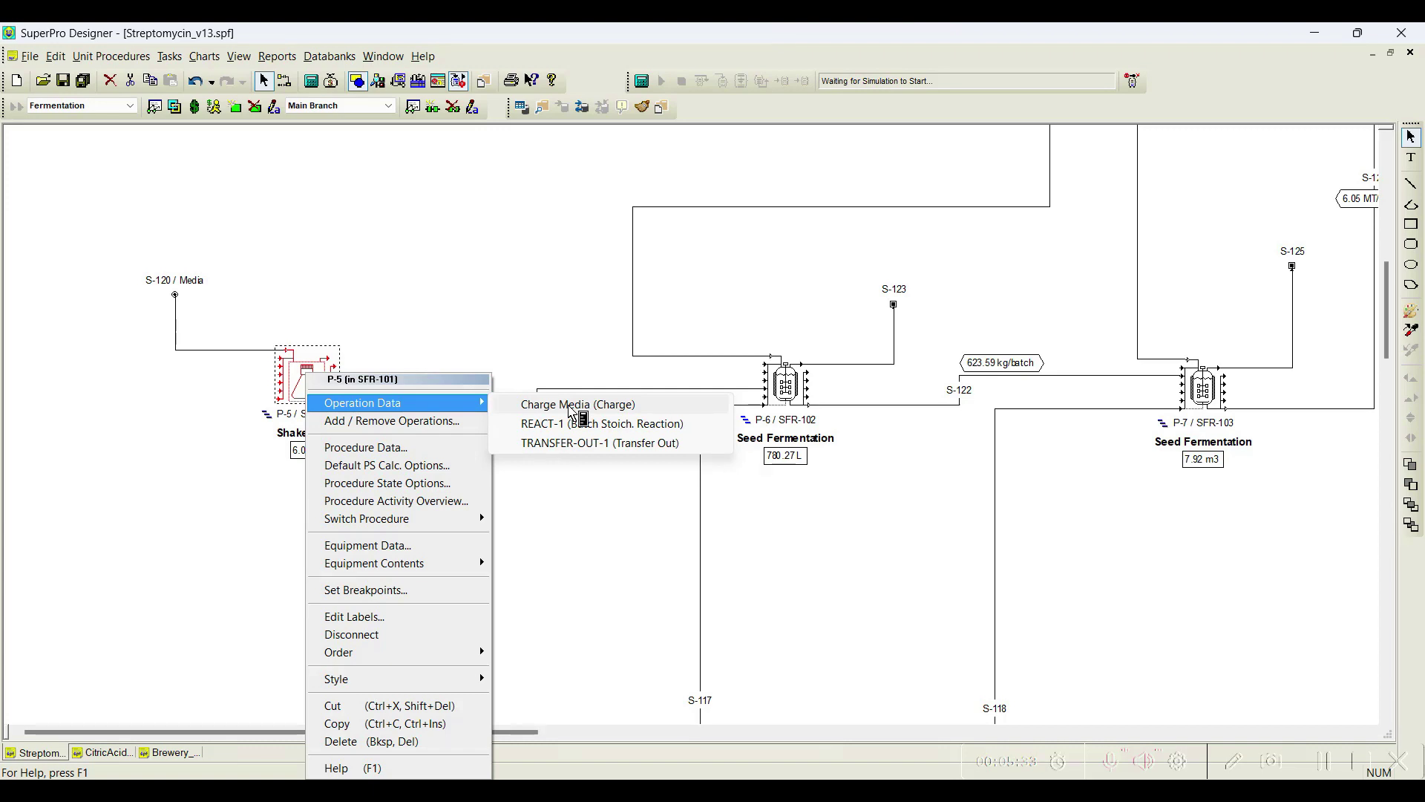
pyautogui.click(569, 406)
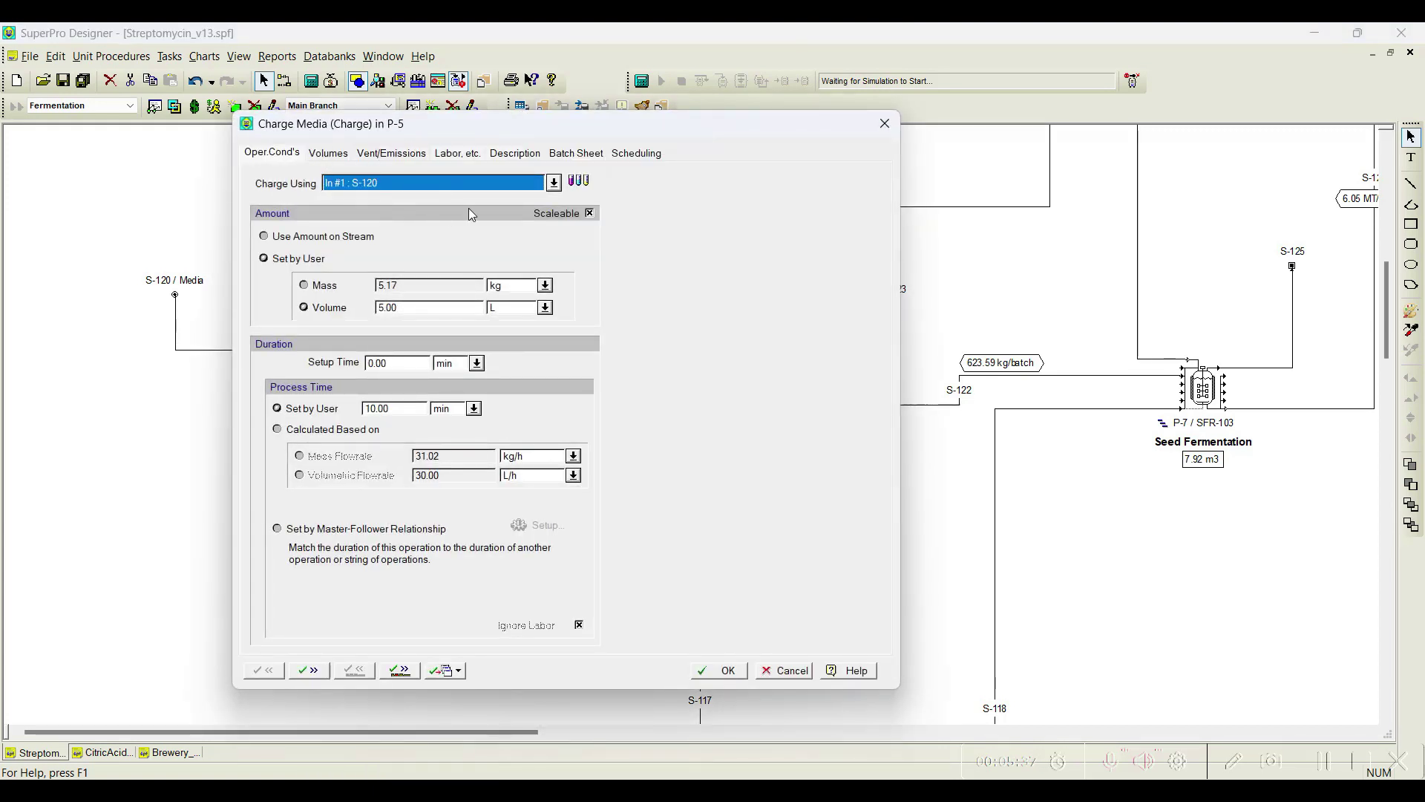
pyautogui.click(580, 182)
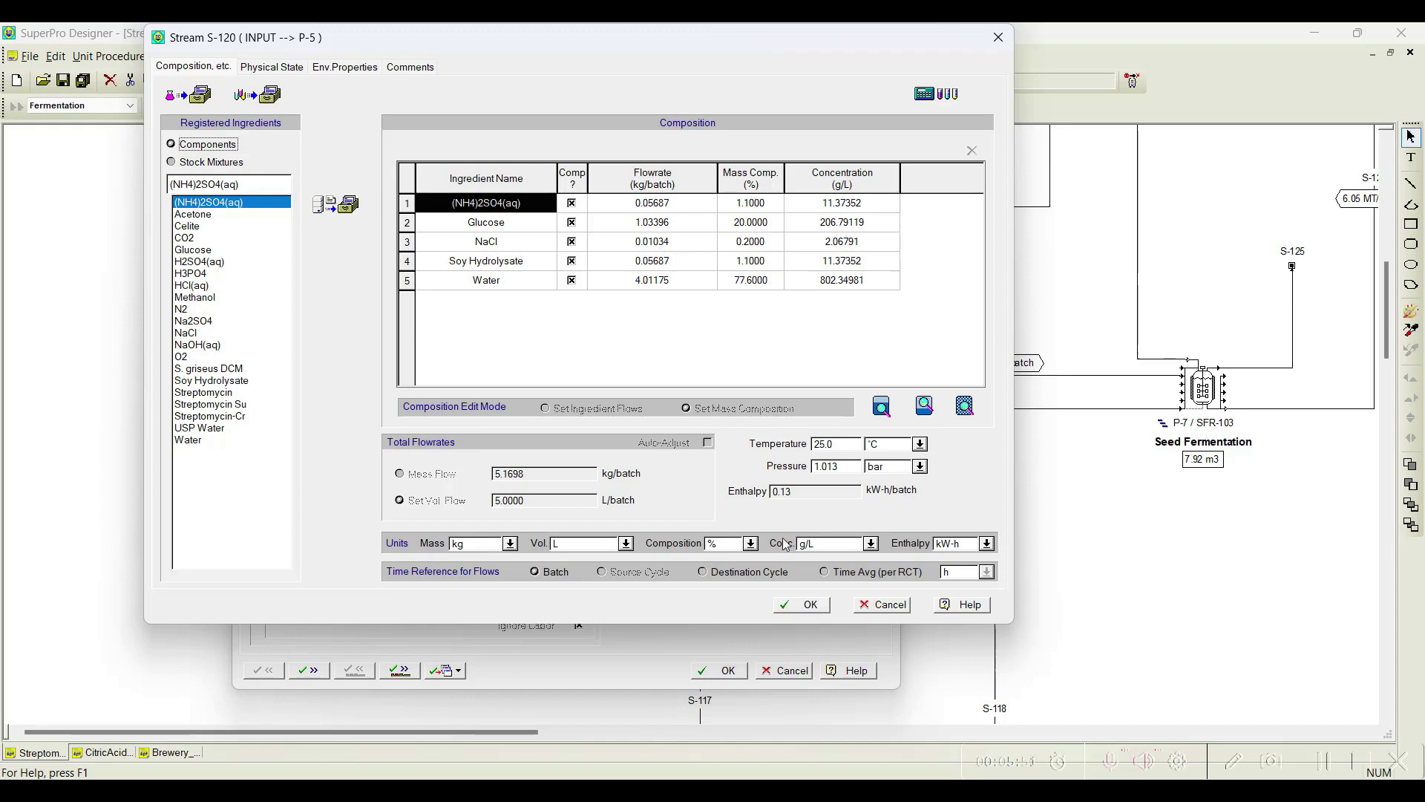
pyautogui.click(814, 605)
pyautogui.click(724, 670)
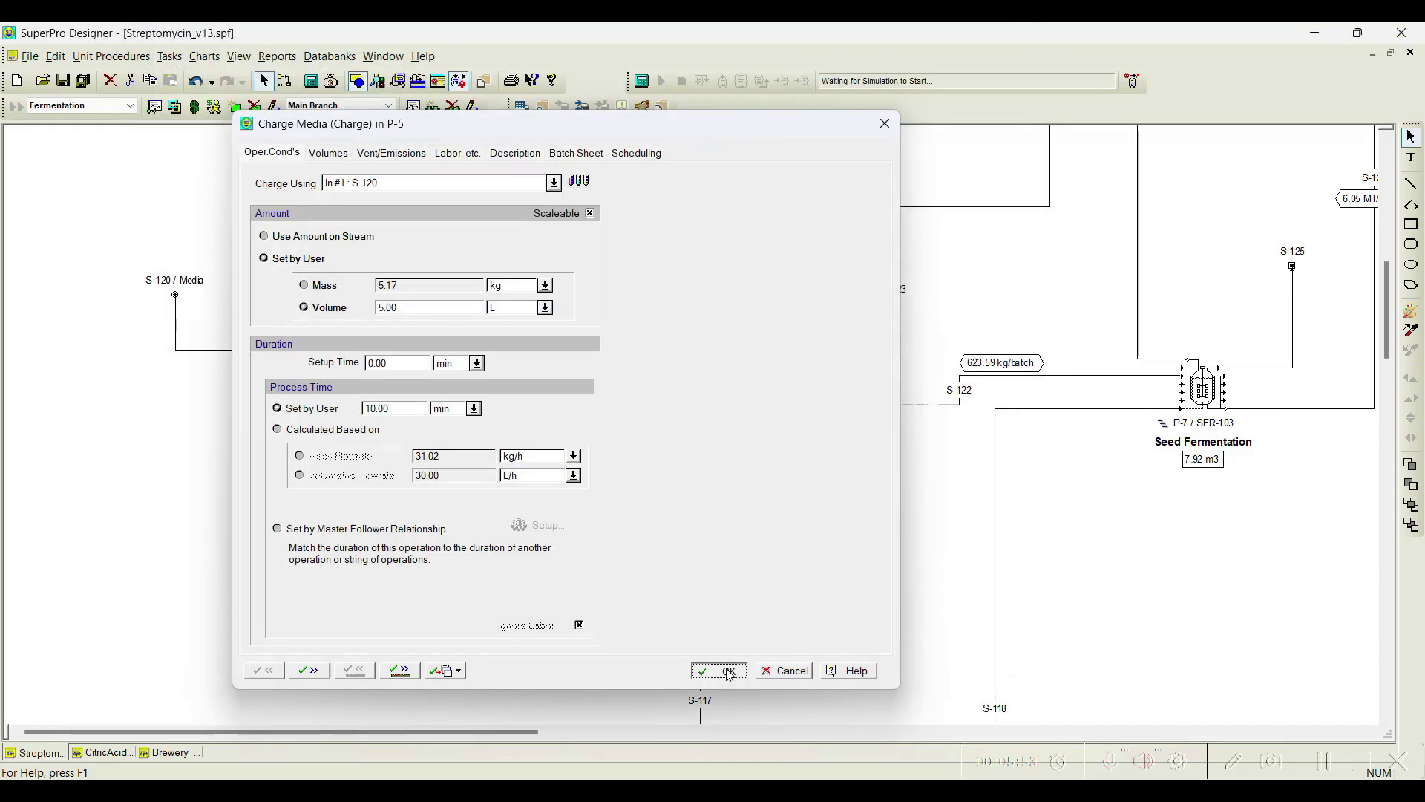
# Switch back to the browser help and read the general description of the Transfer In operation.
pyautogui.hotkey('alt', 'Tab')
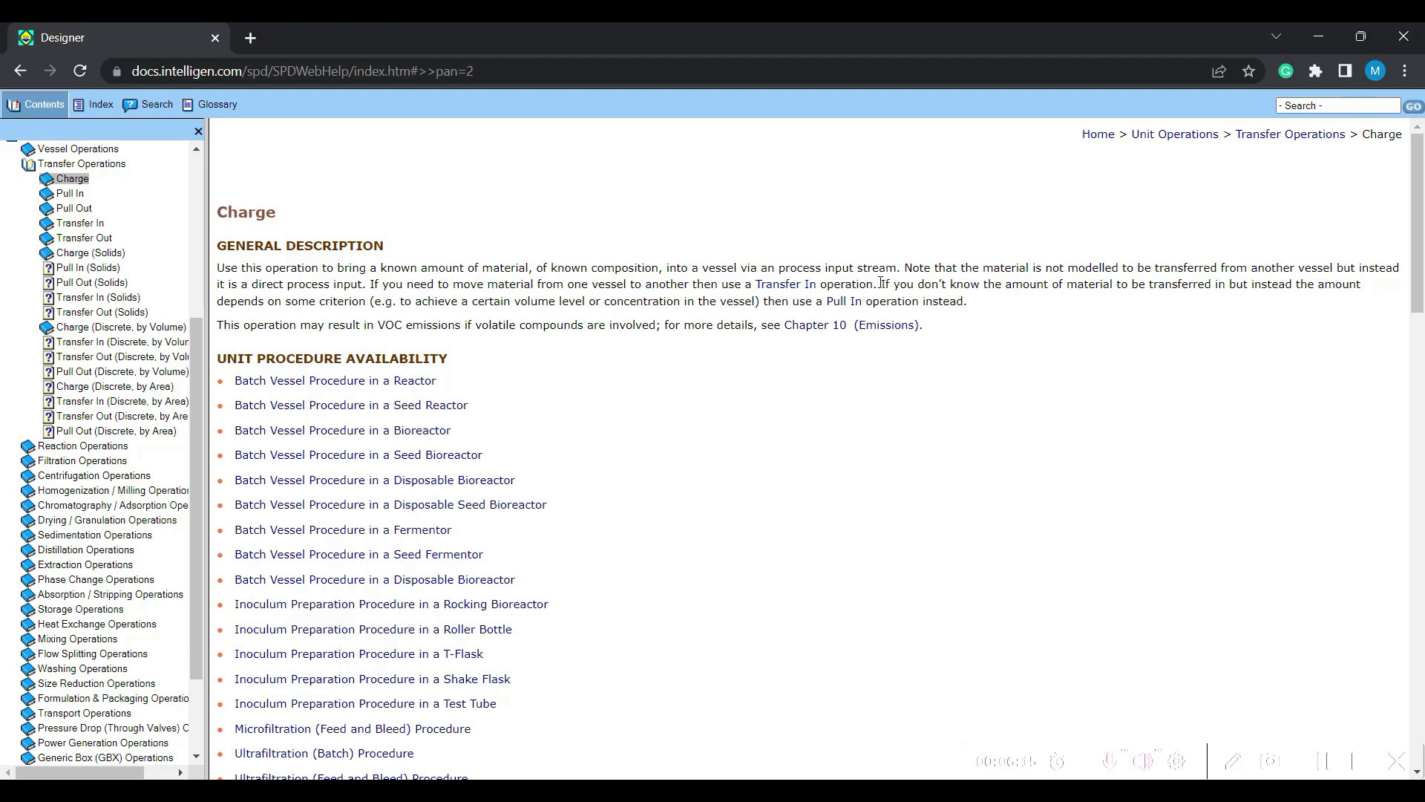
pyautogui.click(779, 292)
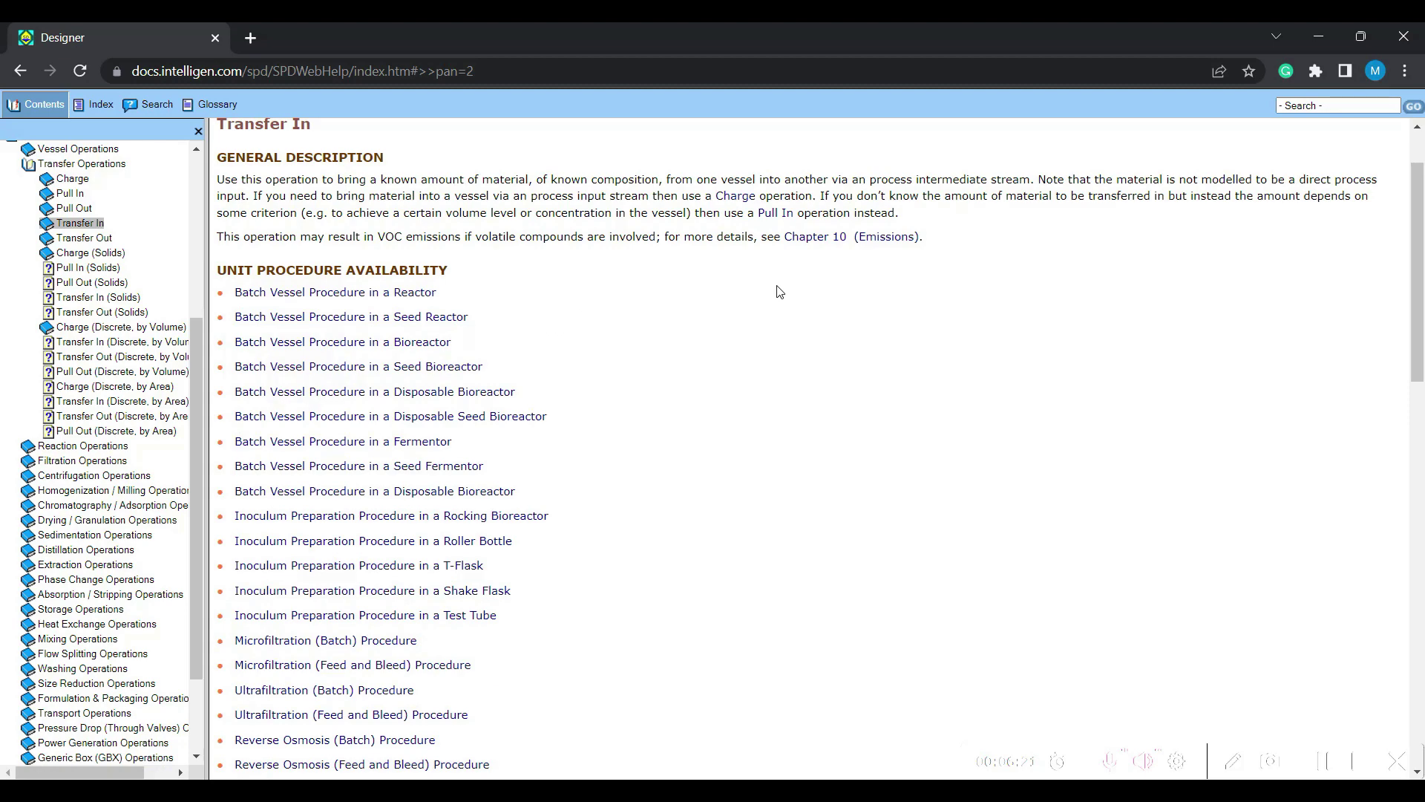
pyautogui.scroll(1, 719, 290)
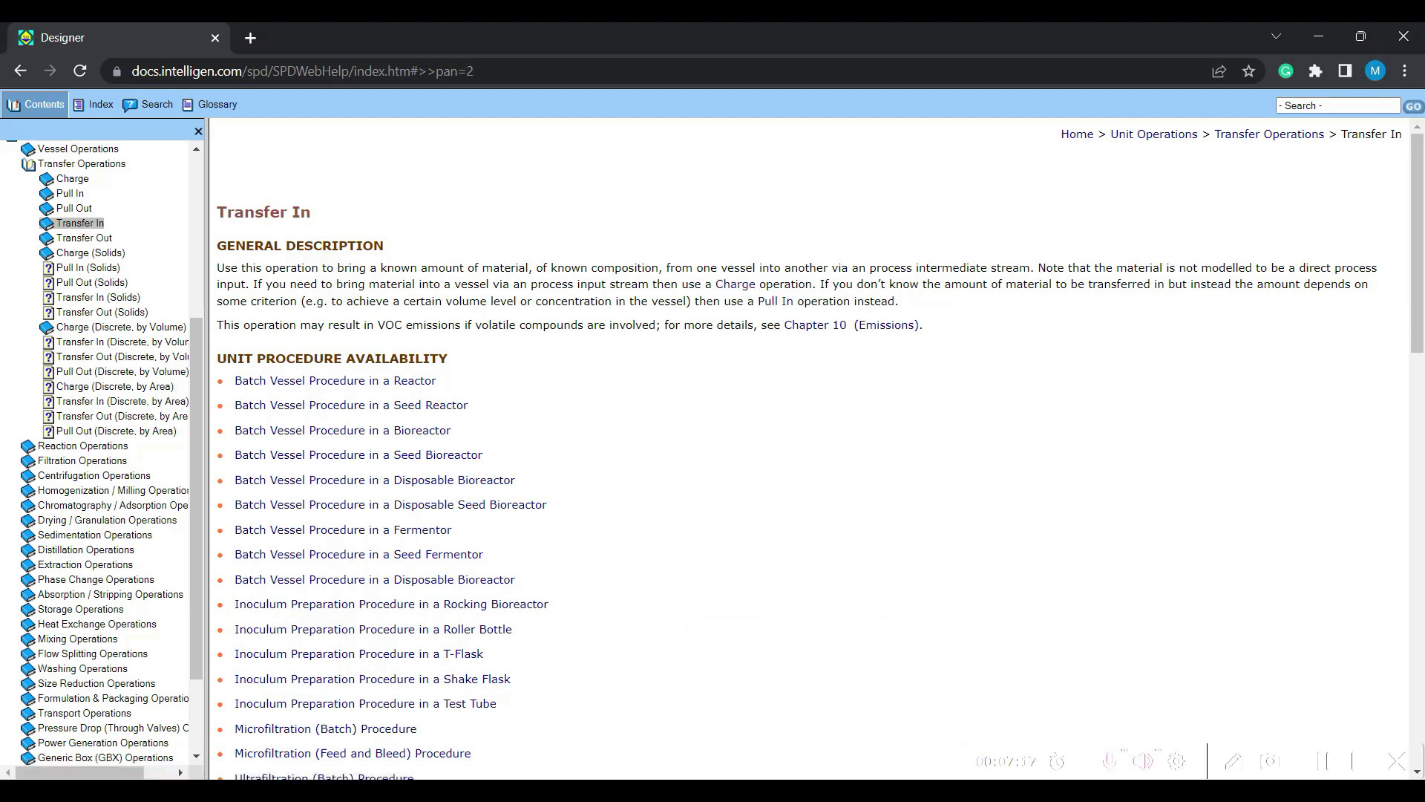
# Switch to the CitricAcid flowsheet in SuperPro Designer and open the Dilute to 20% Glucose (Pull In) operation of mixing procedure P-1.
pyautogui.hotkey('alt', 'Tab')
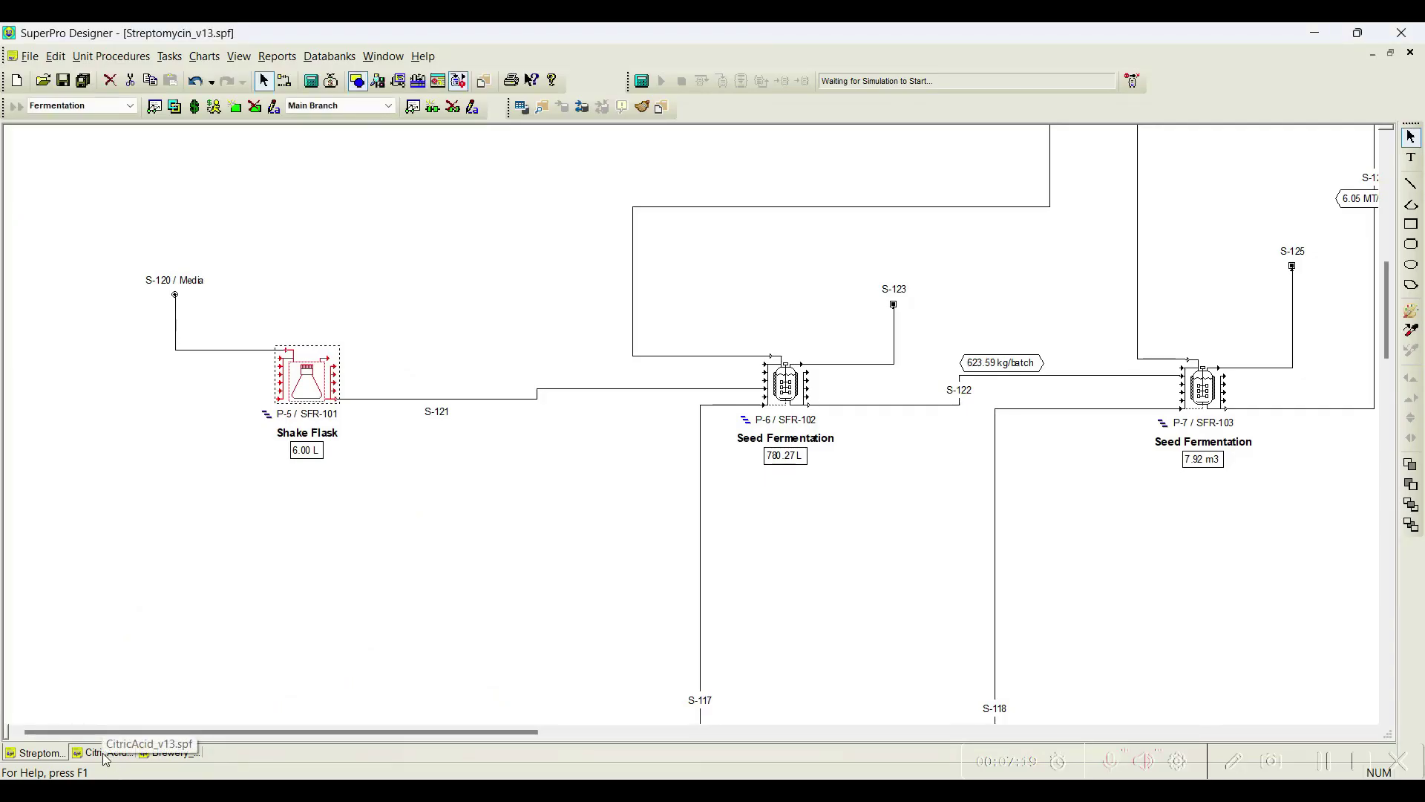
pyautogui.click(106, 753)
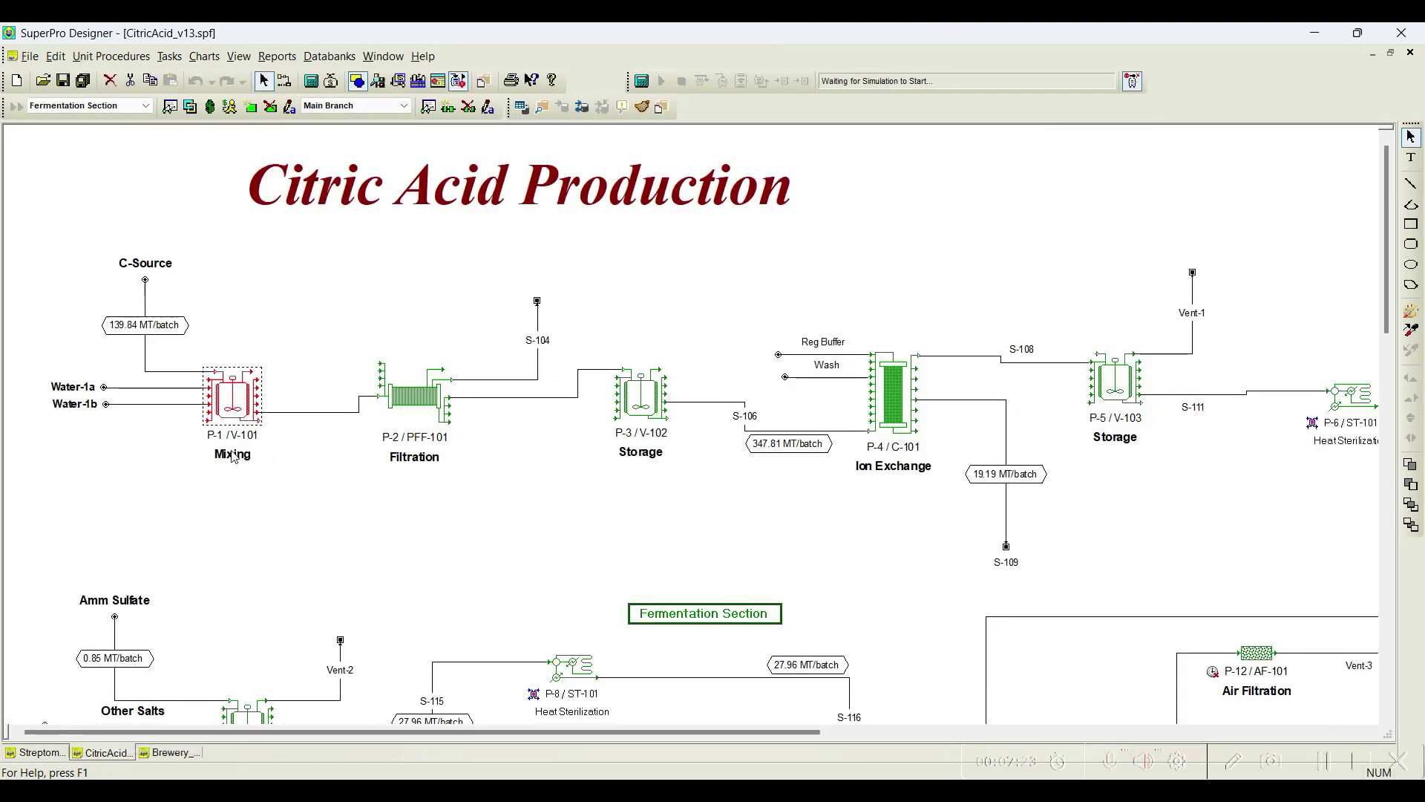
pyautogui.rightClick(239, 404)
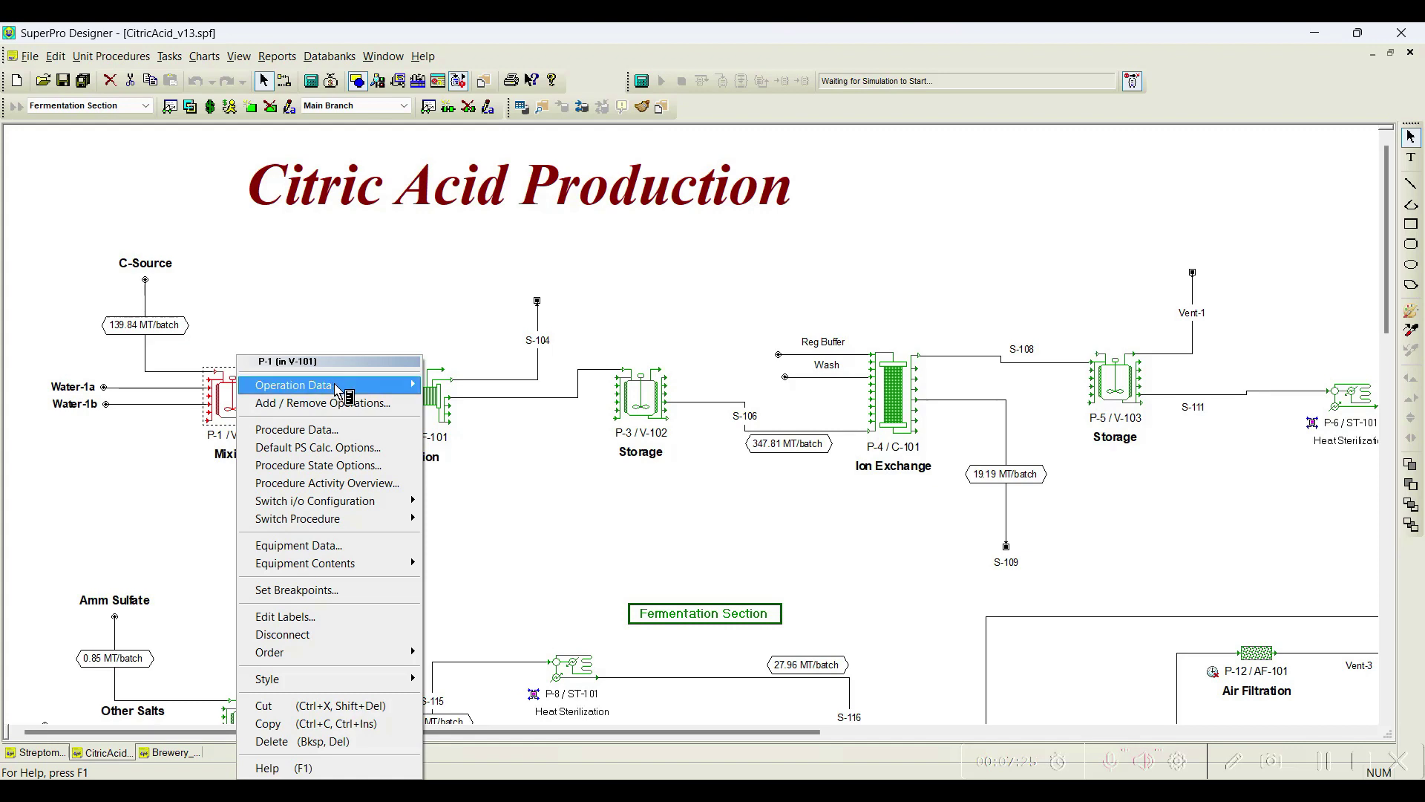
pyautogui.moveTo(332, 384)
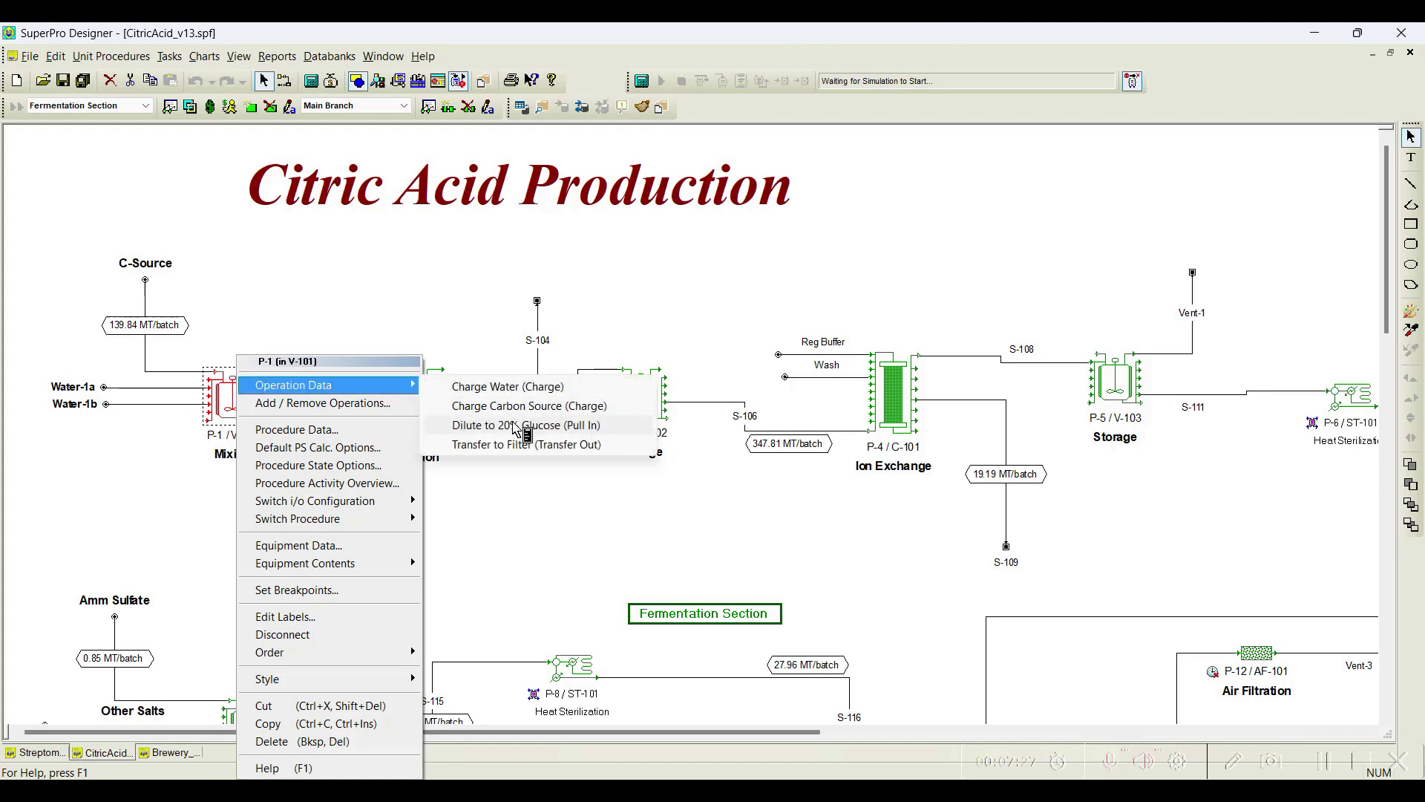
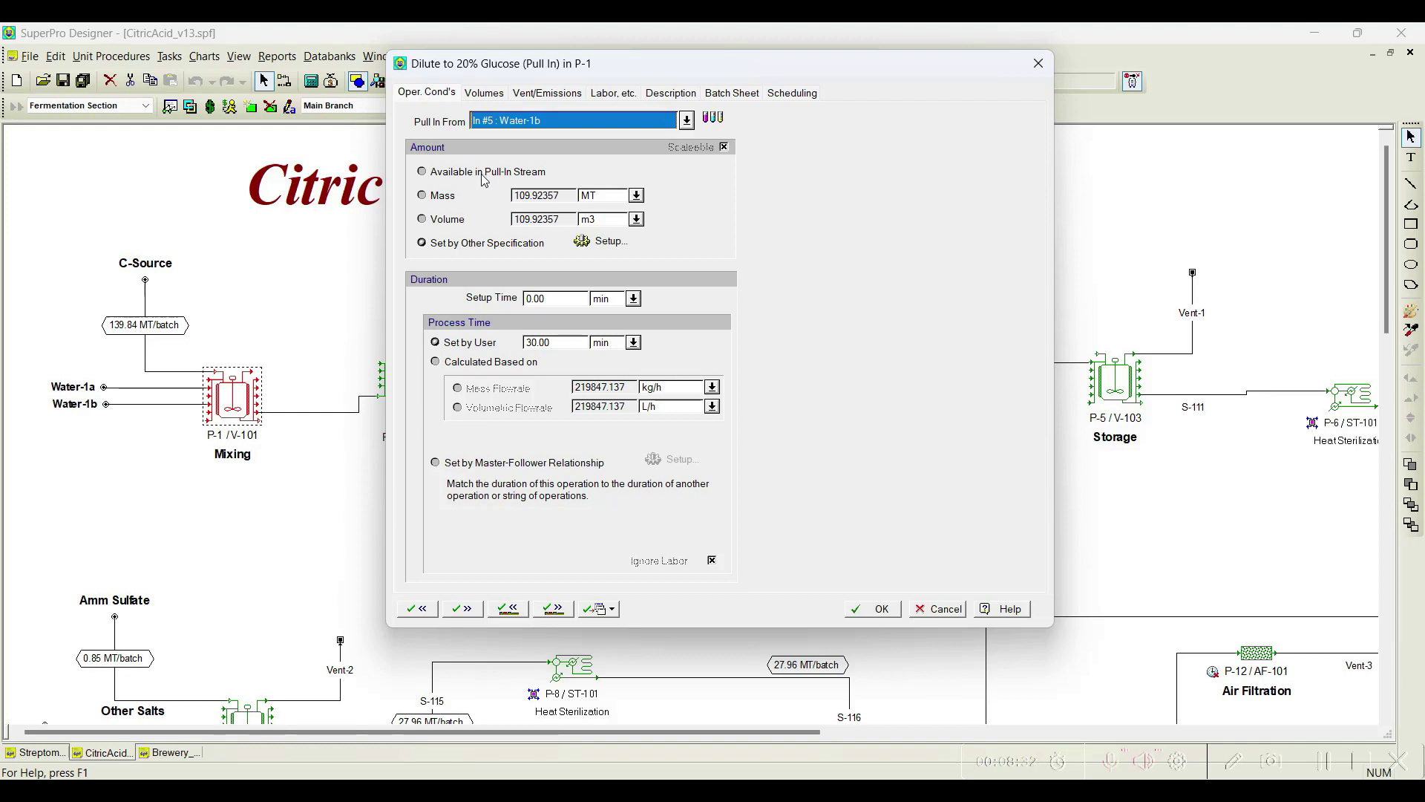
pyautogui.moveTo(512, 67); pyautogui.dragTo(726, 64)
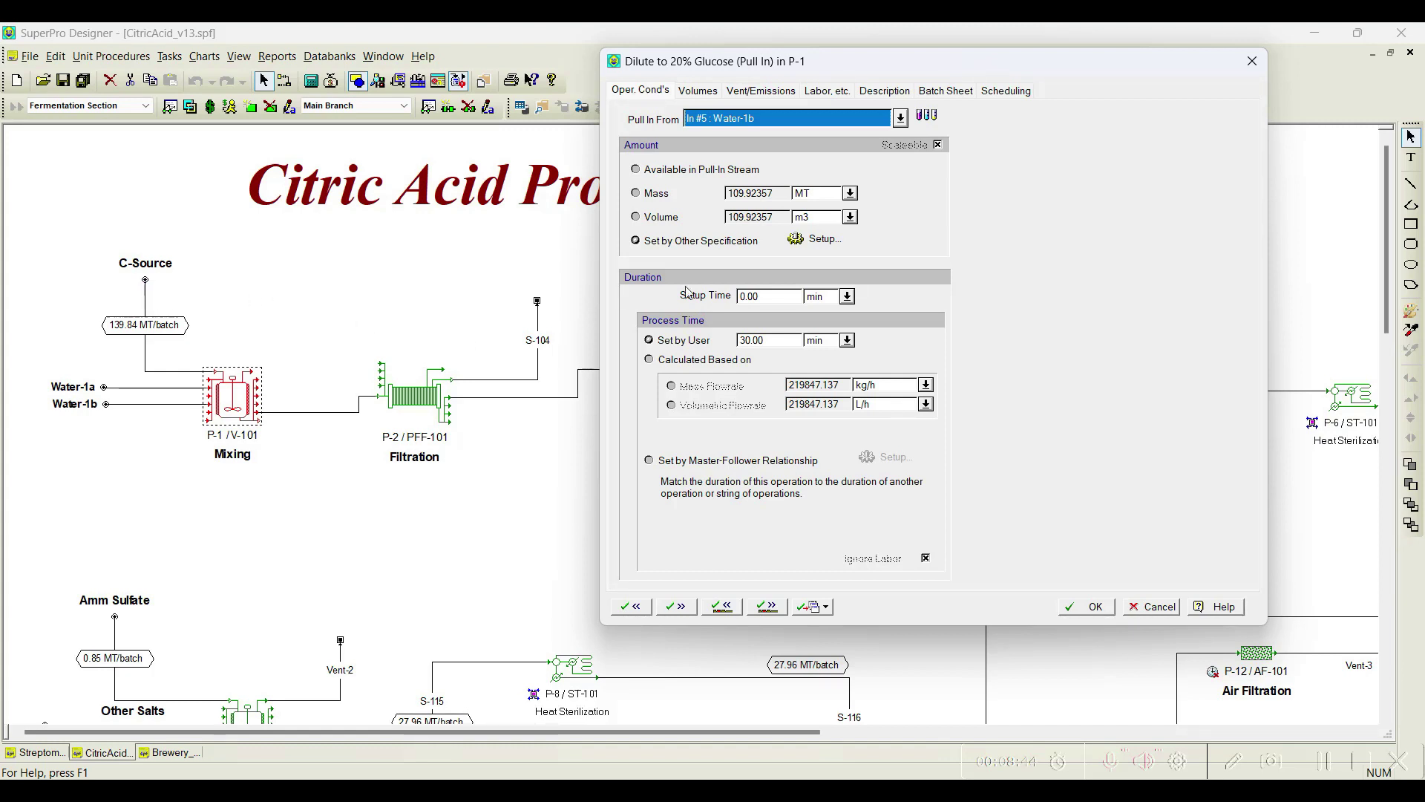
# Choose Glucose as the final-composition component in the Pull In operation's other amount specification and accept the operation data.
pyautogui.click(814, 245)
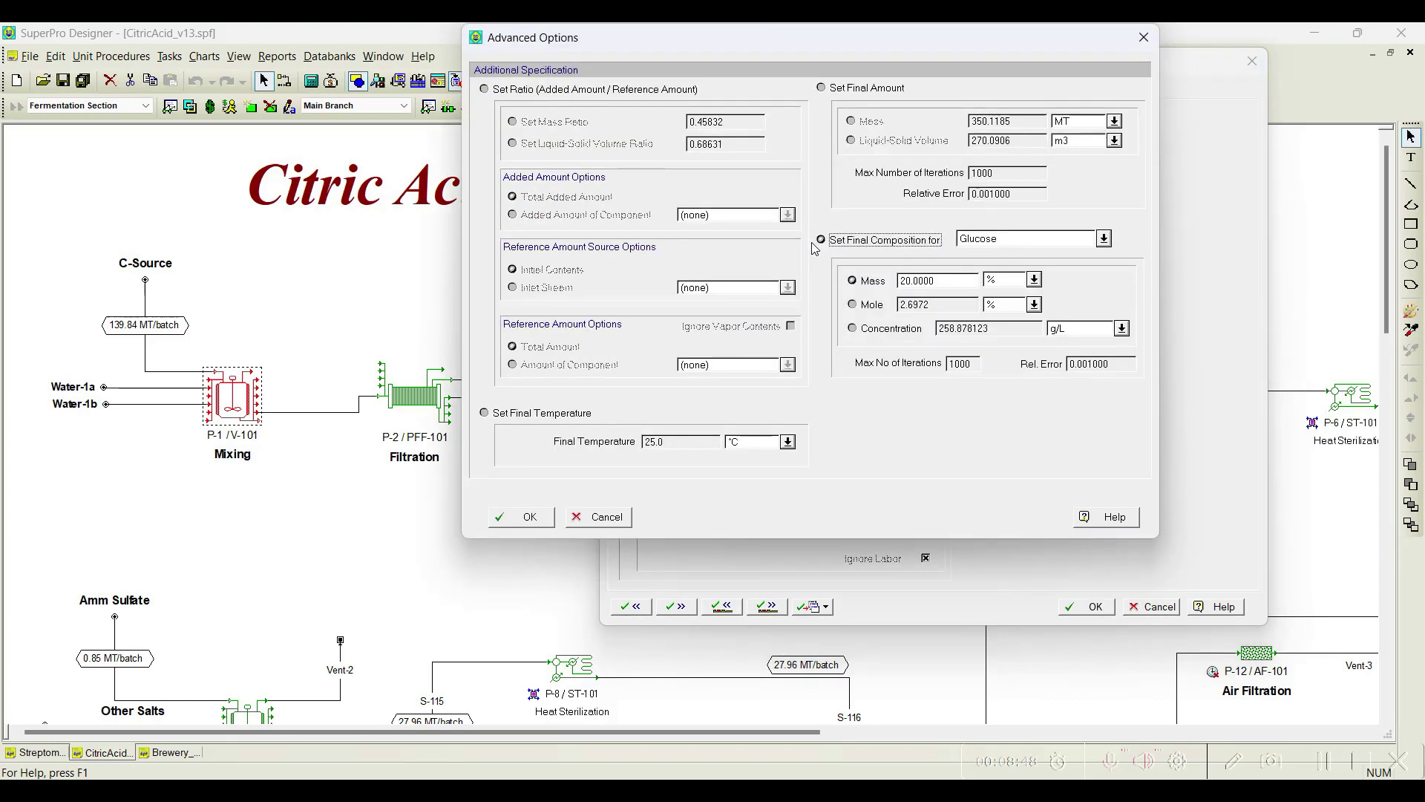
pyautogui.moveTo(596, 52); pyautogui.dragTo(549, 46)
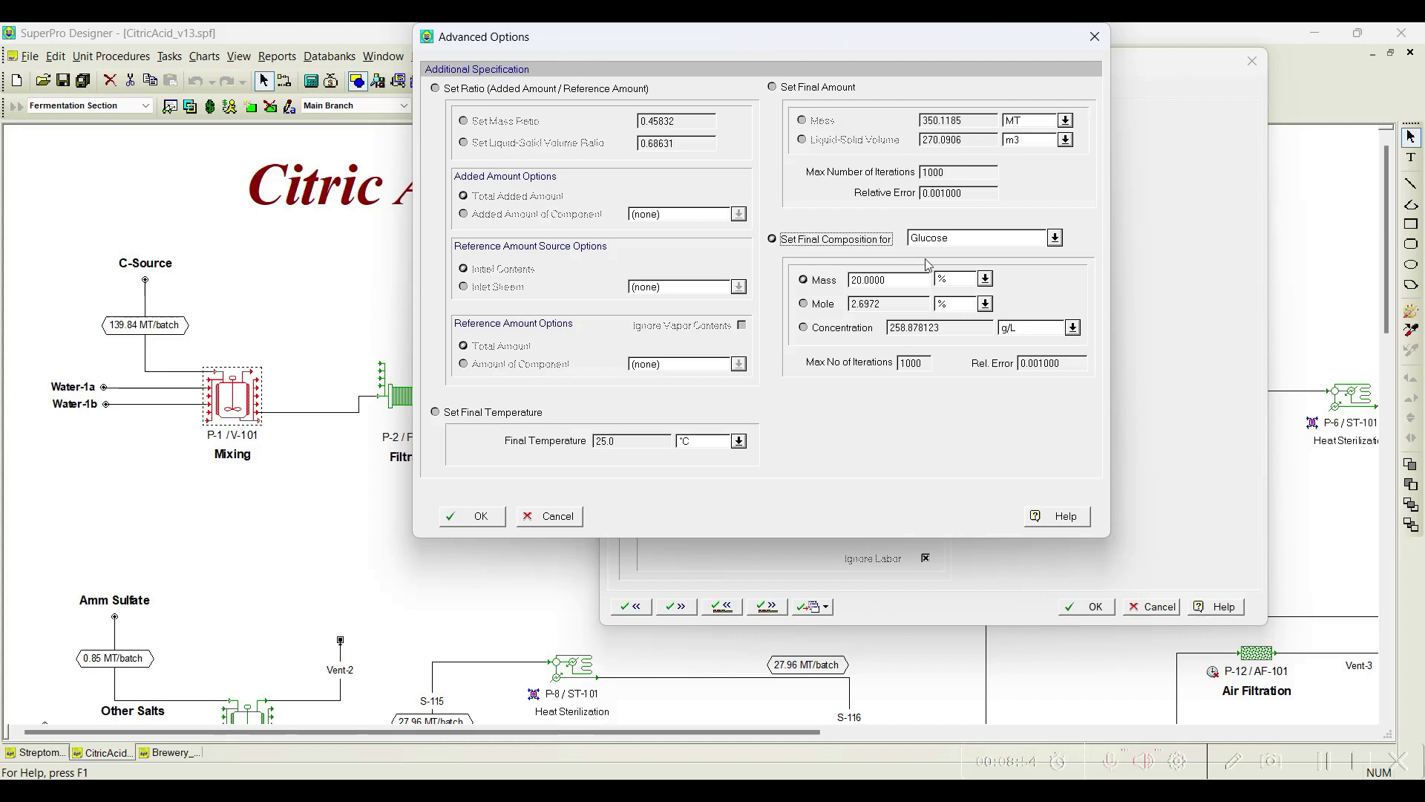
pyautogui.click(1055, 237)
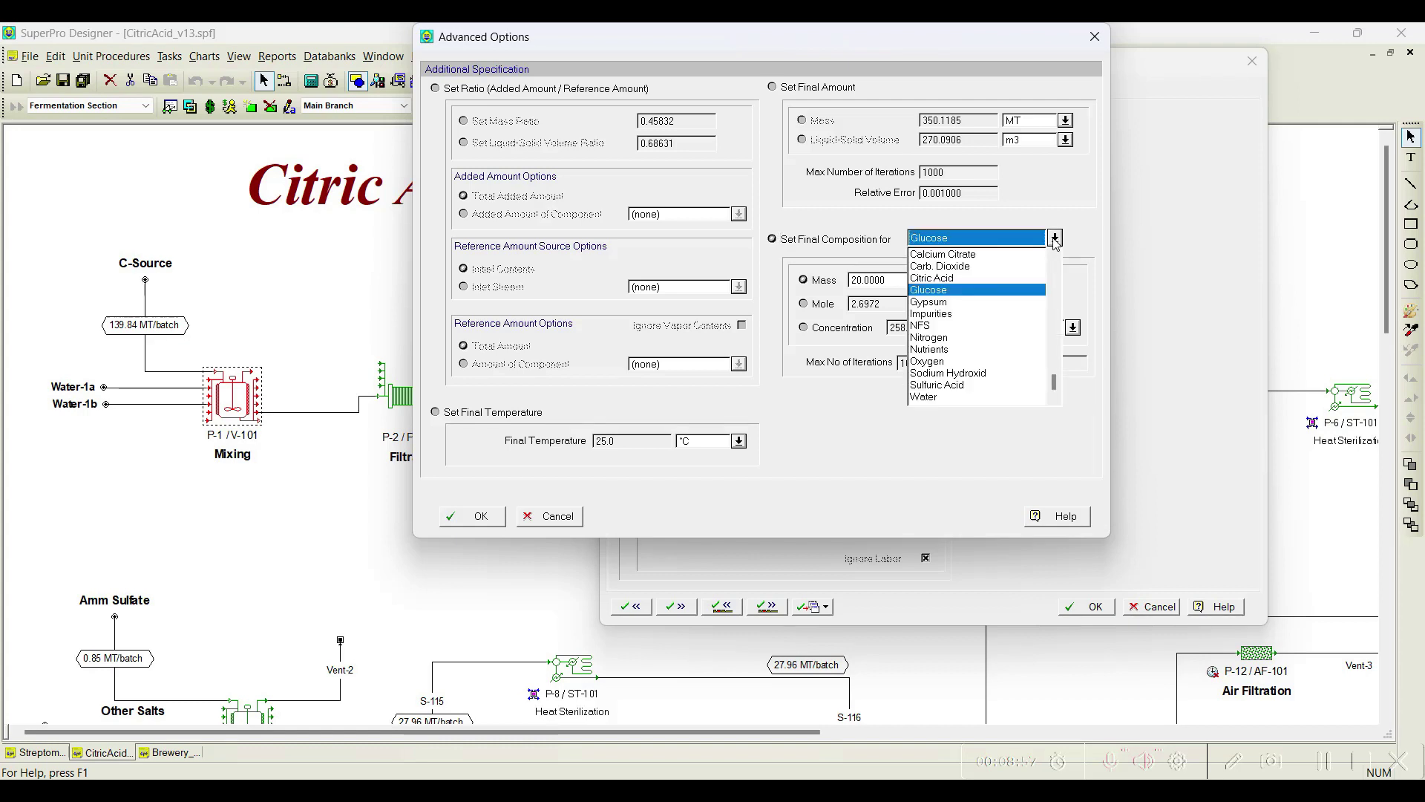
pyautogui.click(954, 290)
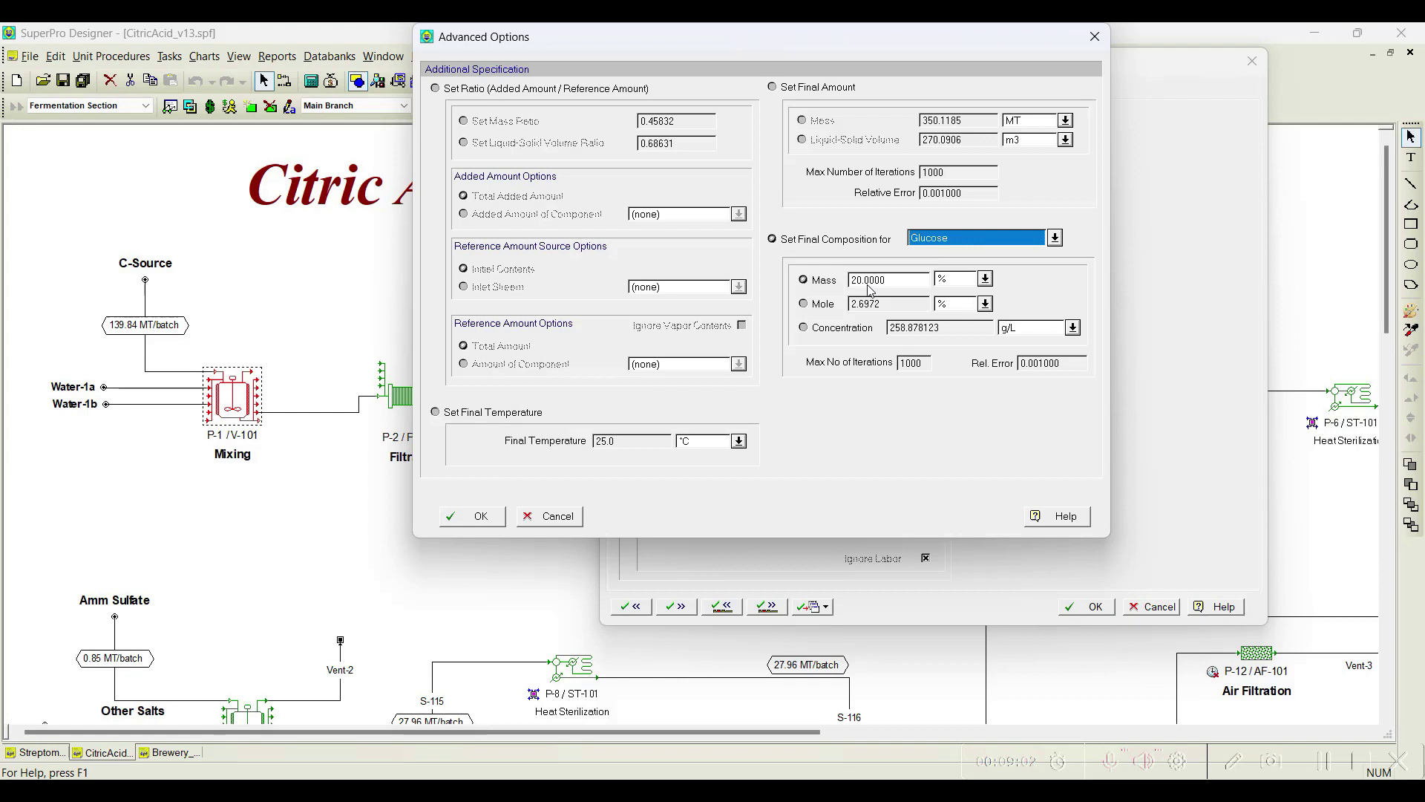
pyautogui.click(458, 517)
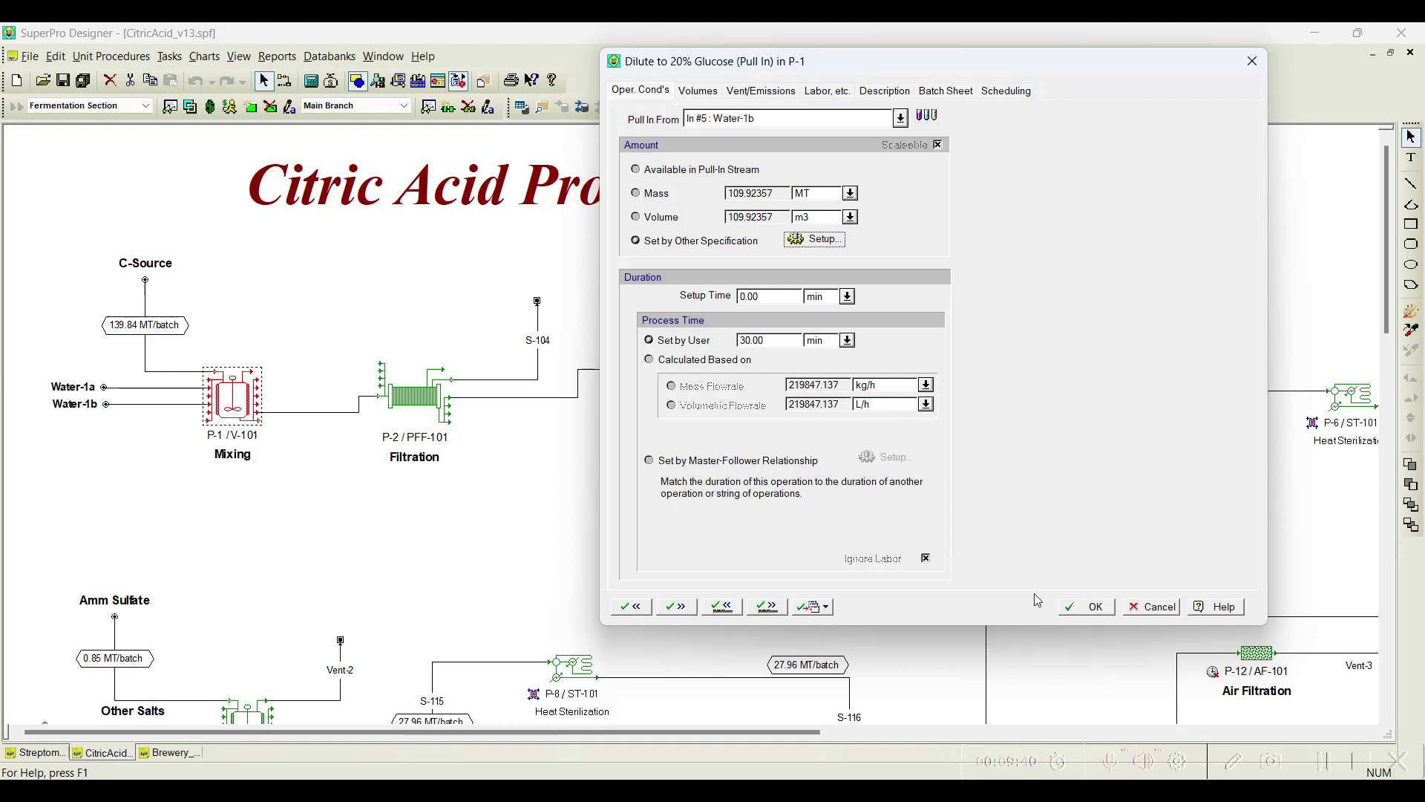
pyautogui.click(1091, 606)
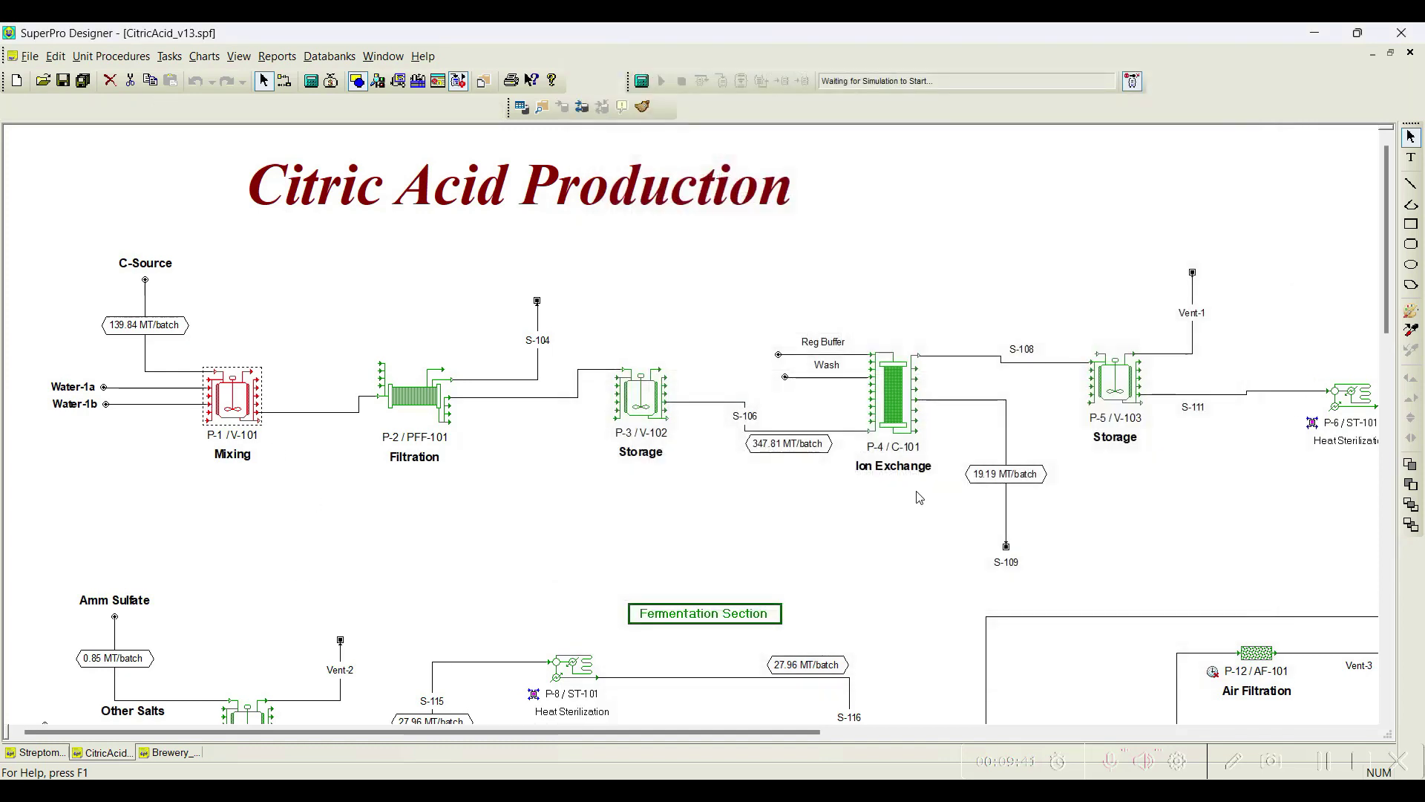
# Review the operating conditions of the Transfer to Filter (Transfer Out) operation in mixing procedure P-1, then accept its data.
pyautogui.rightClick(246, 409)
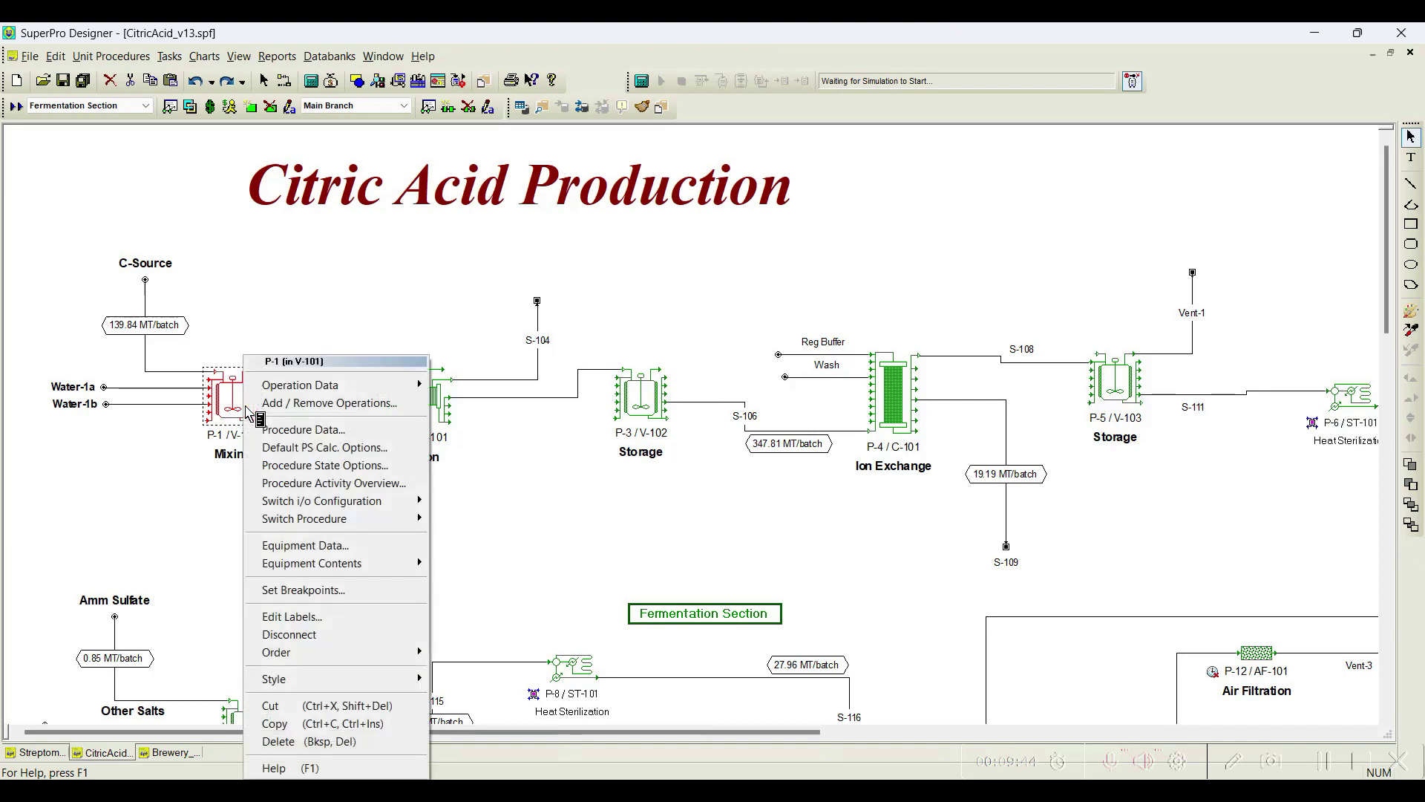
pyautogui.moveTo(400, 391)
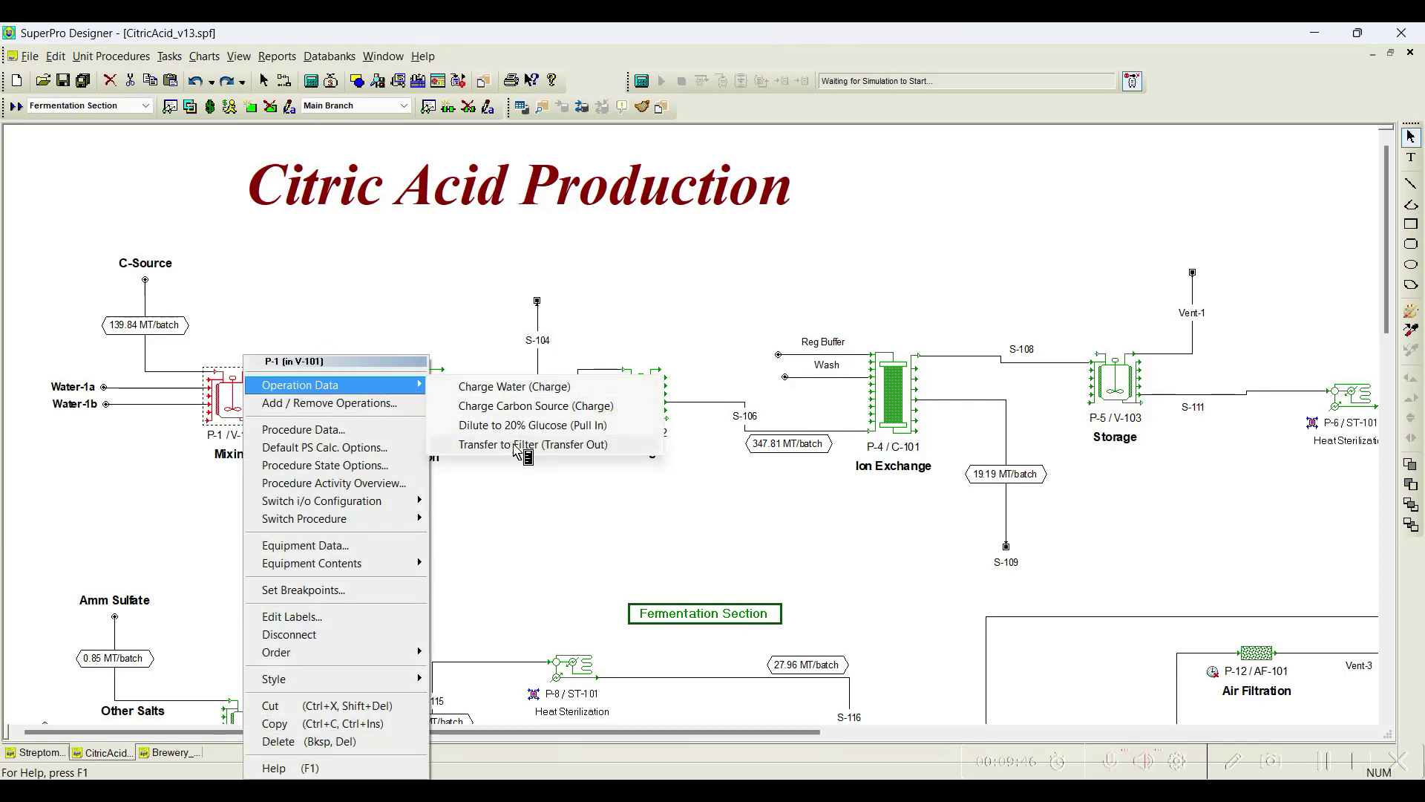
pyautogui.click(514, 444)
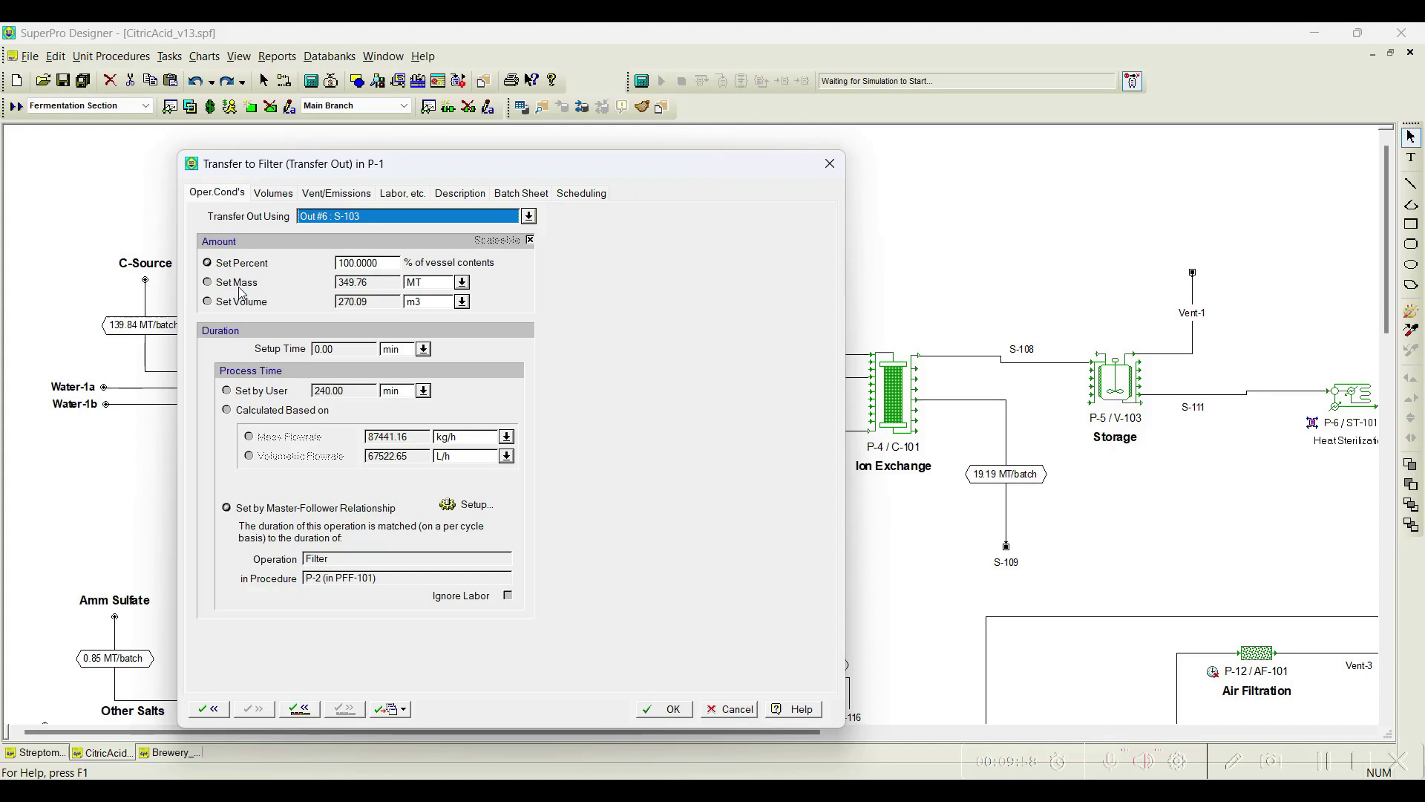
pyautogui.click(660, 709)
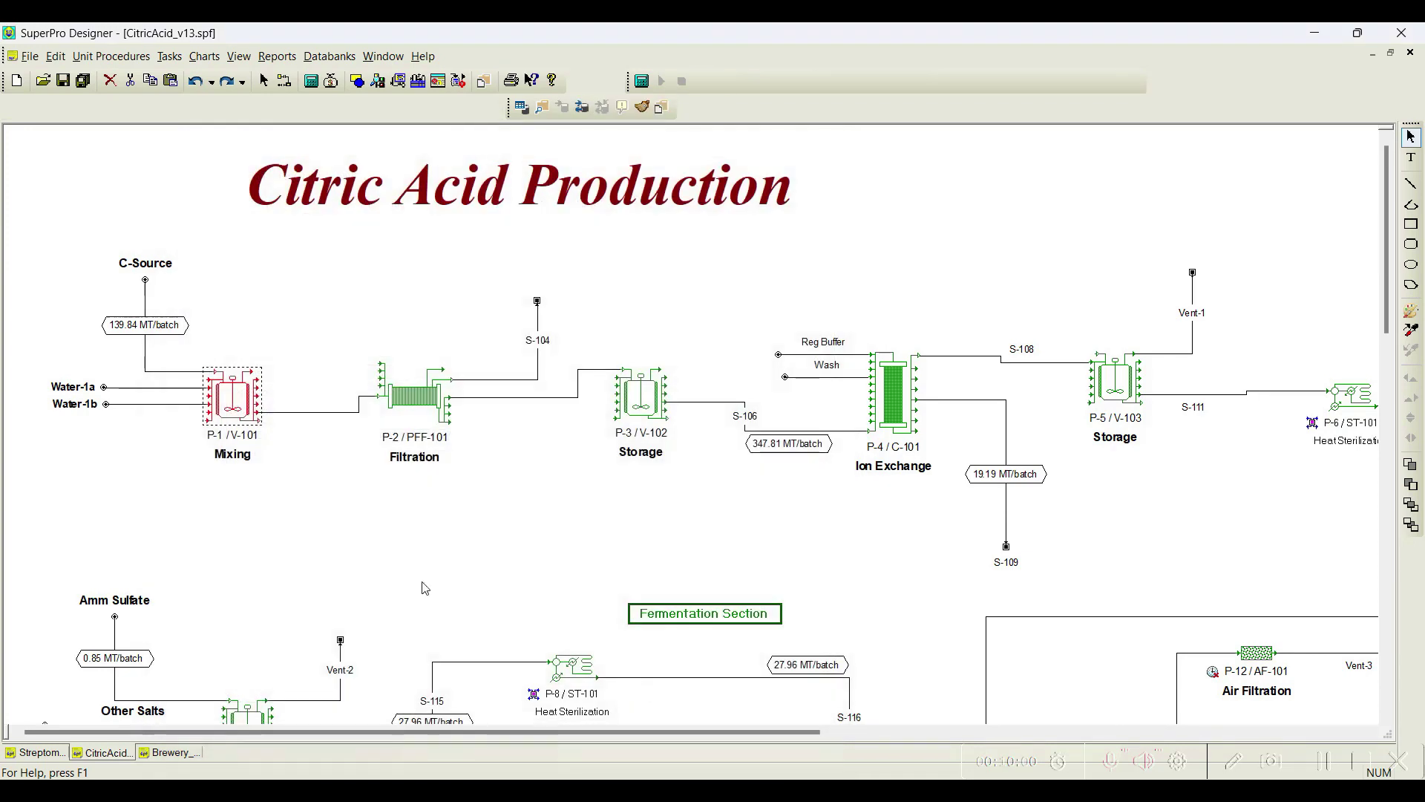
# Review the amount and duration settings of the Charge Water (Charge) operation in mixing procedure P-1 and accept its data.
pyautogui.rightClick(243, 412)
pyautogui.moveTo(371, 384)
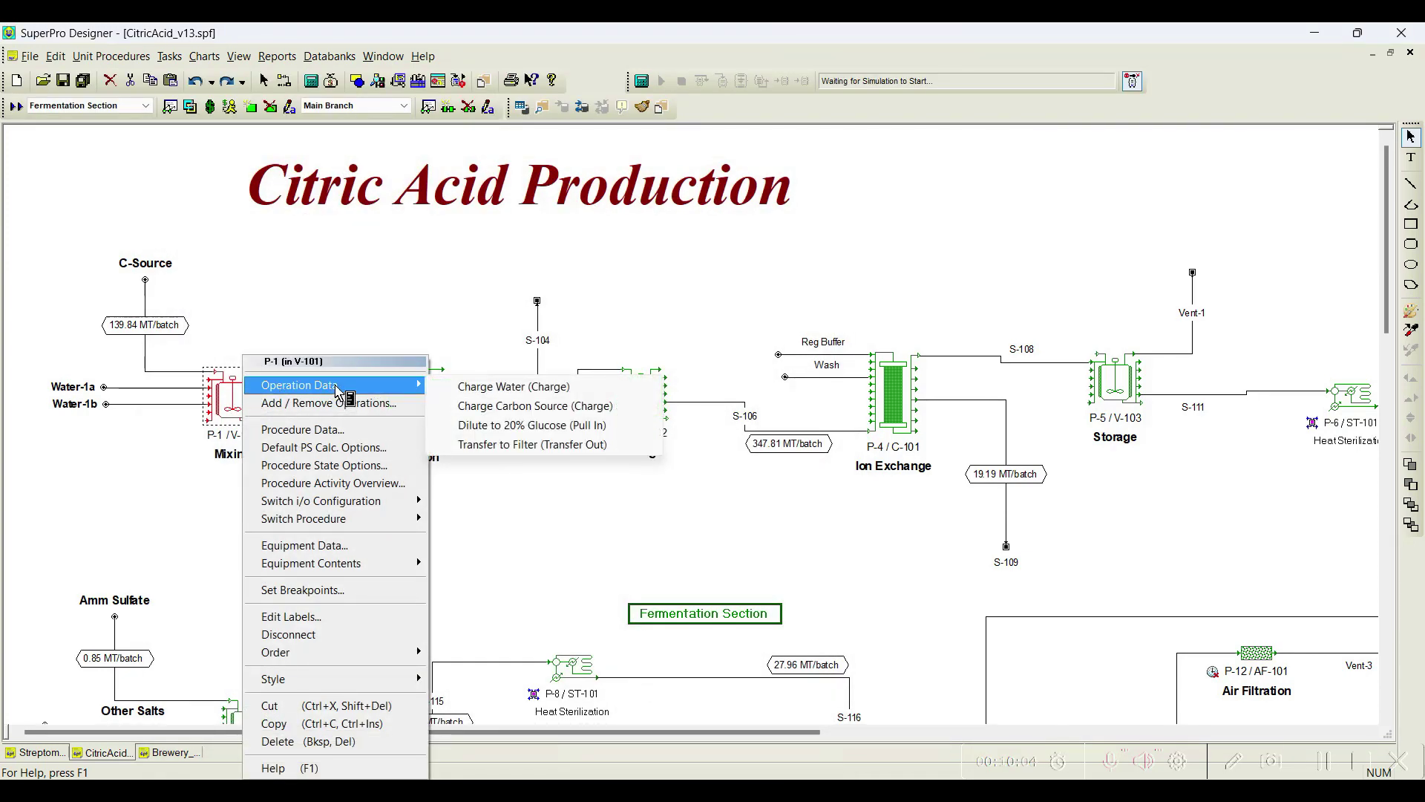
pyautogui.click(508, 388)
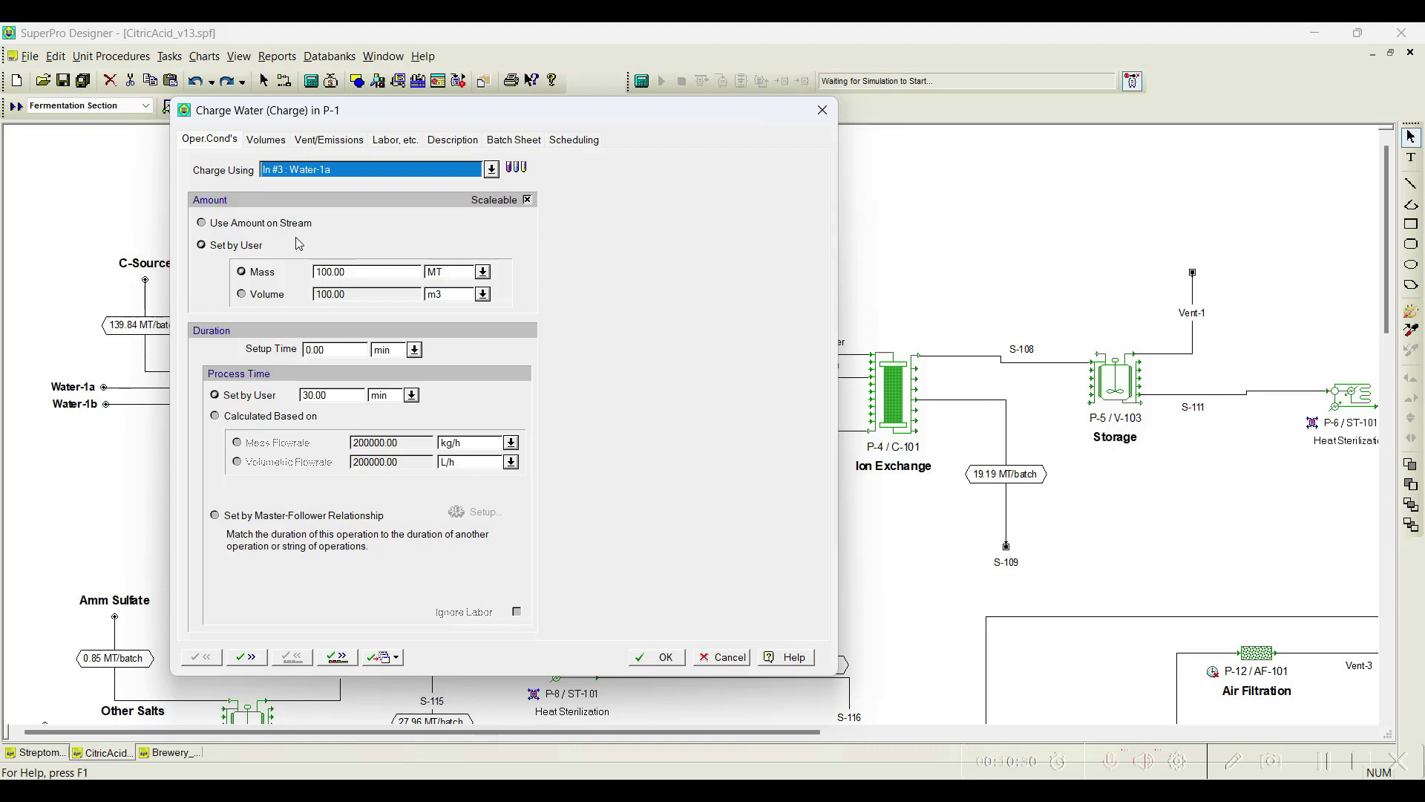
pyautogui.click(661, 657)
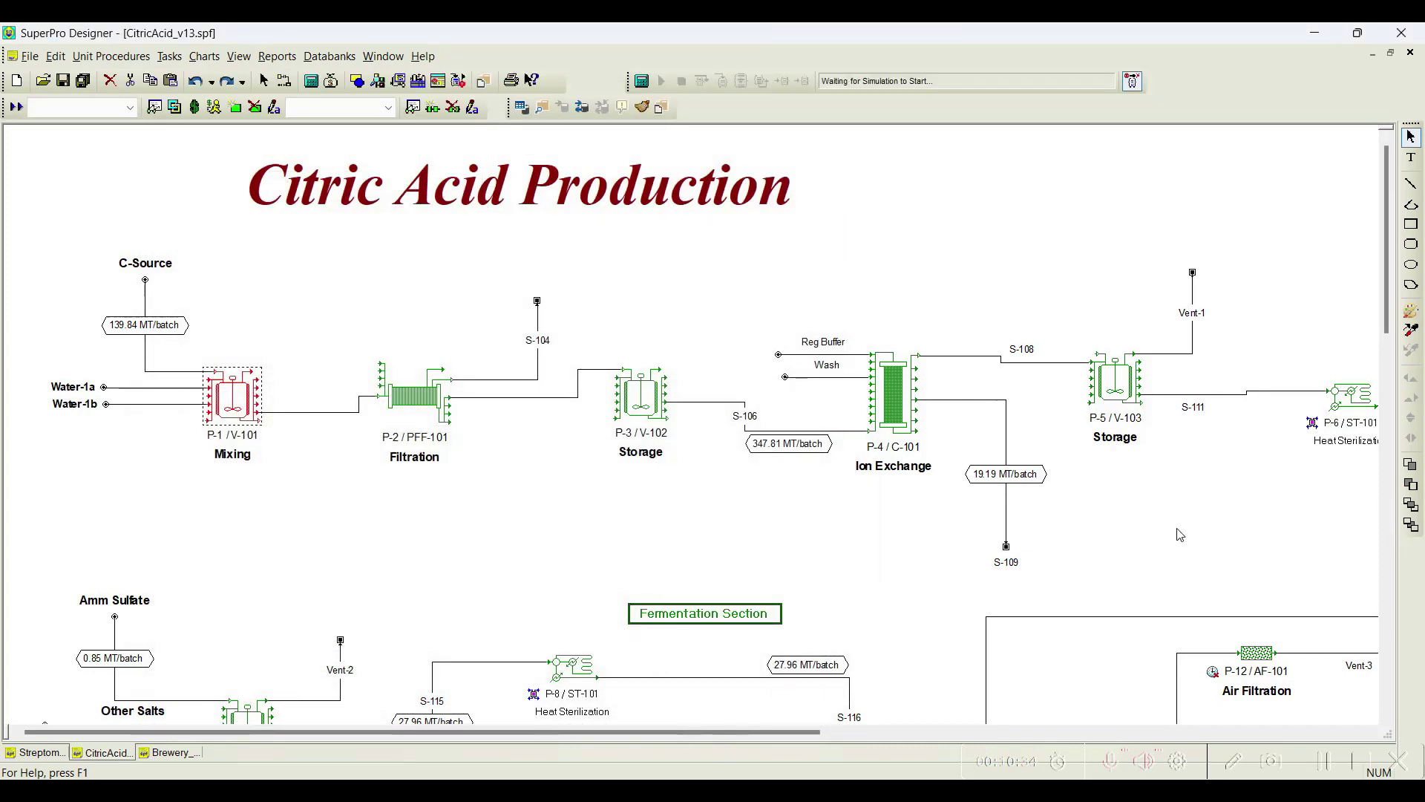
# Review the operating conditions of the Transfer in aq. C-source (Transfer In) operation in fermentation procedure P-11 and accept its data.
pyautogui.scroll(-3, 1419, 214)
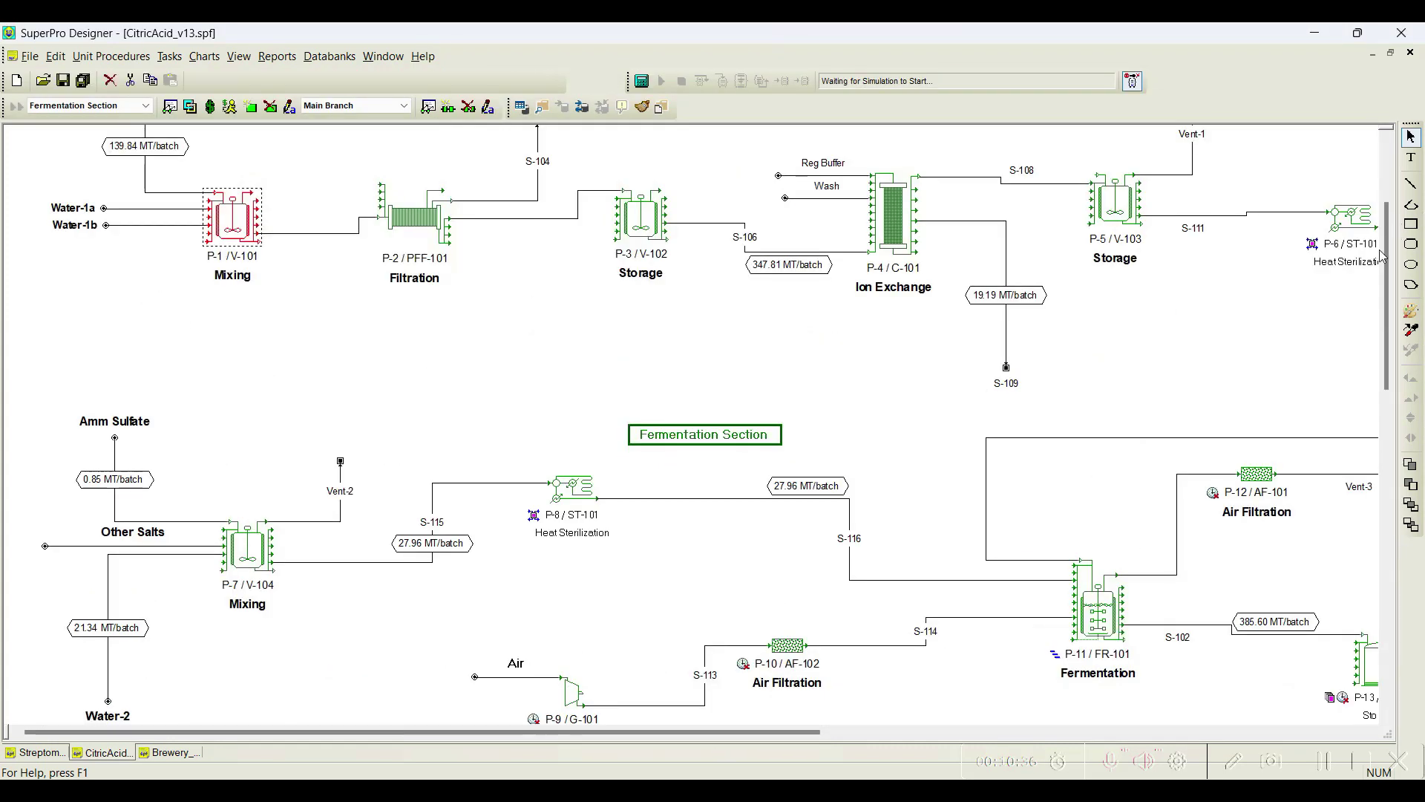
pyautogui.rightClick(1102, 623)
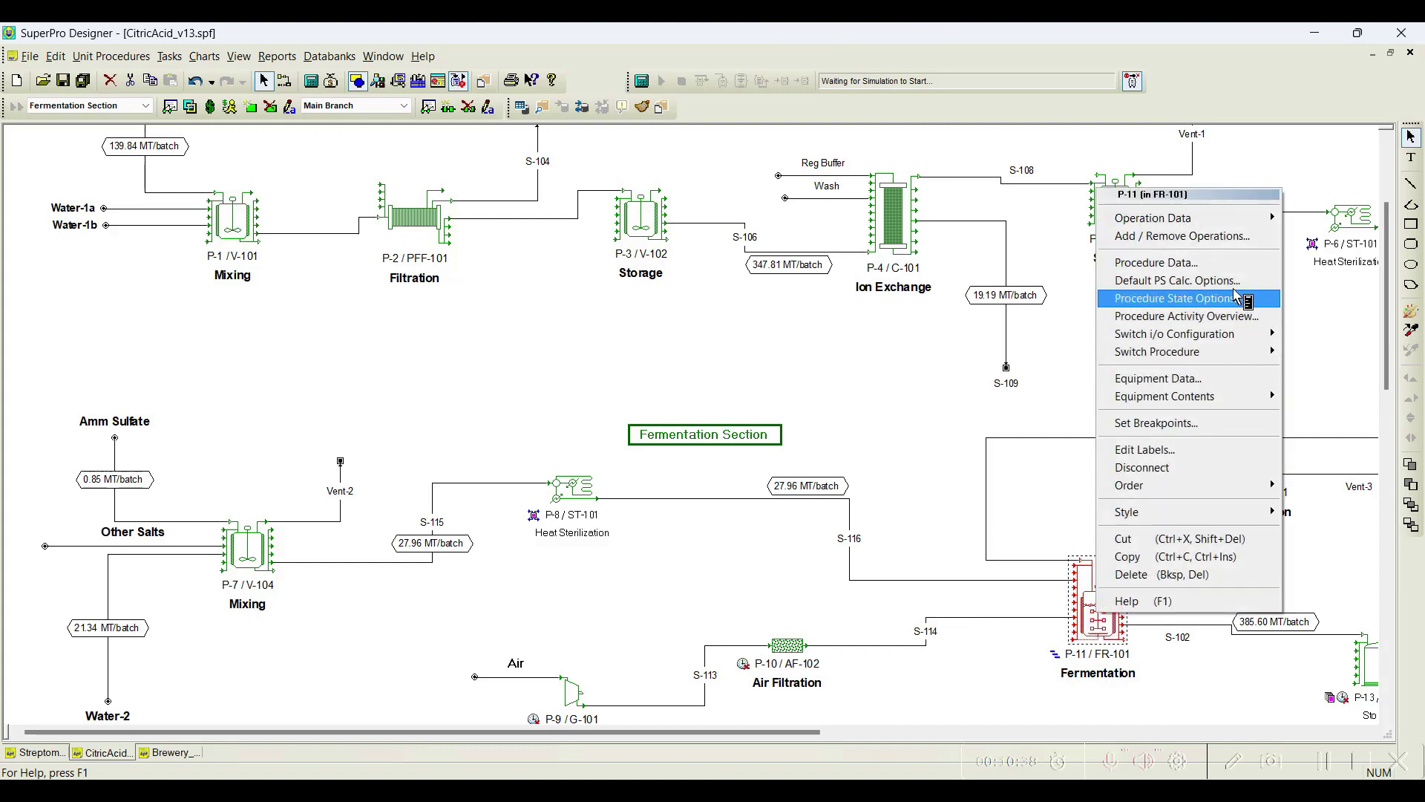
pyautogui.moveTo(1258, 220)
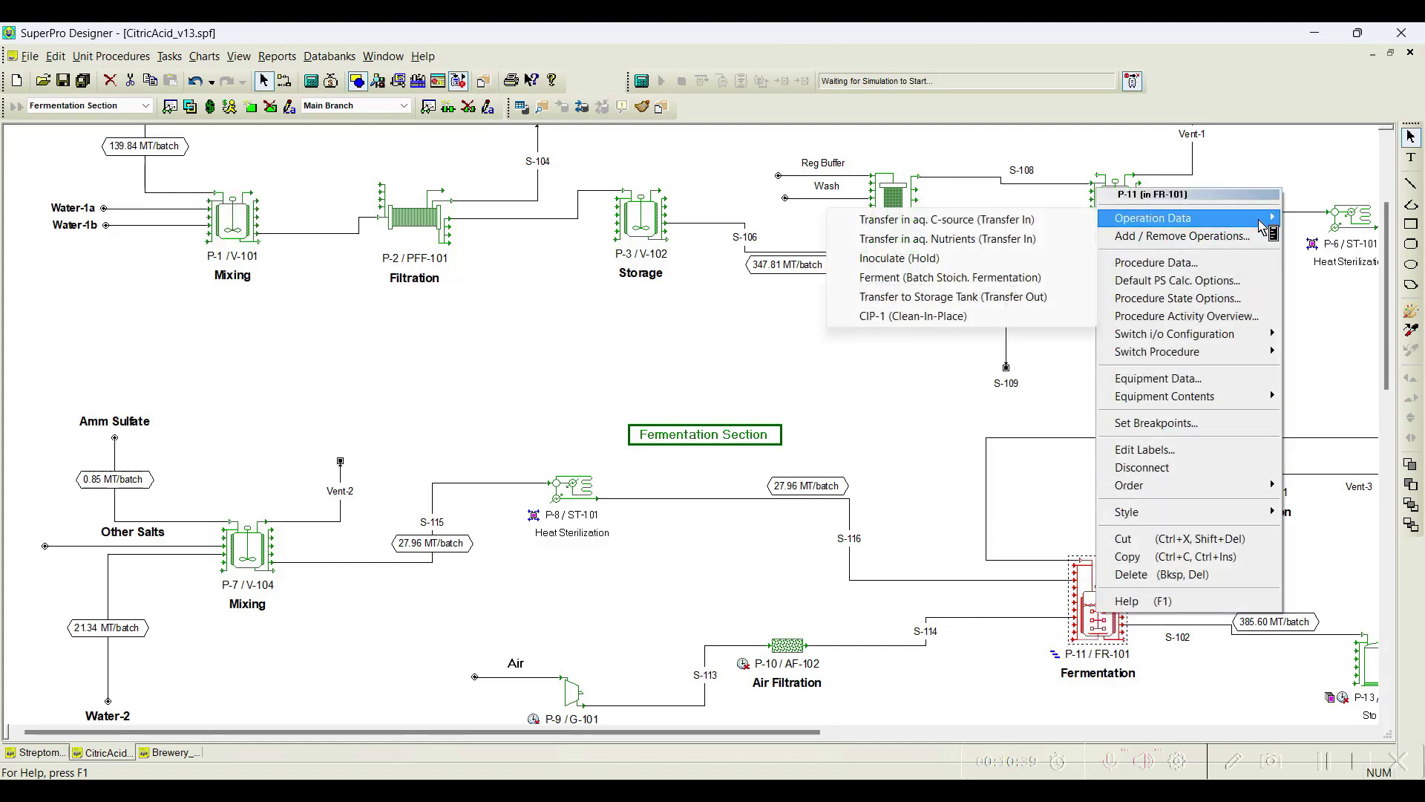
pyautogui.click(985, 223)
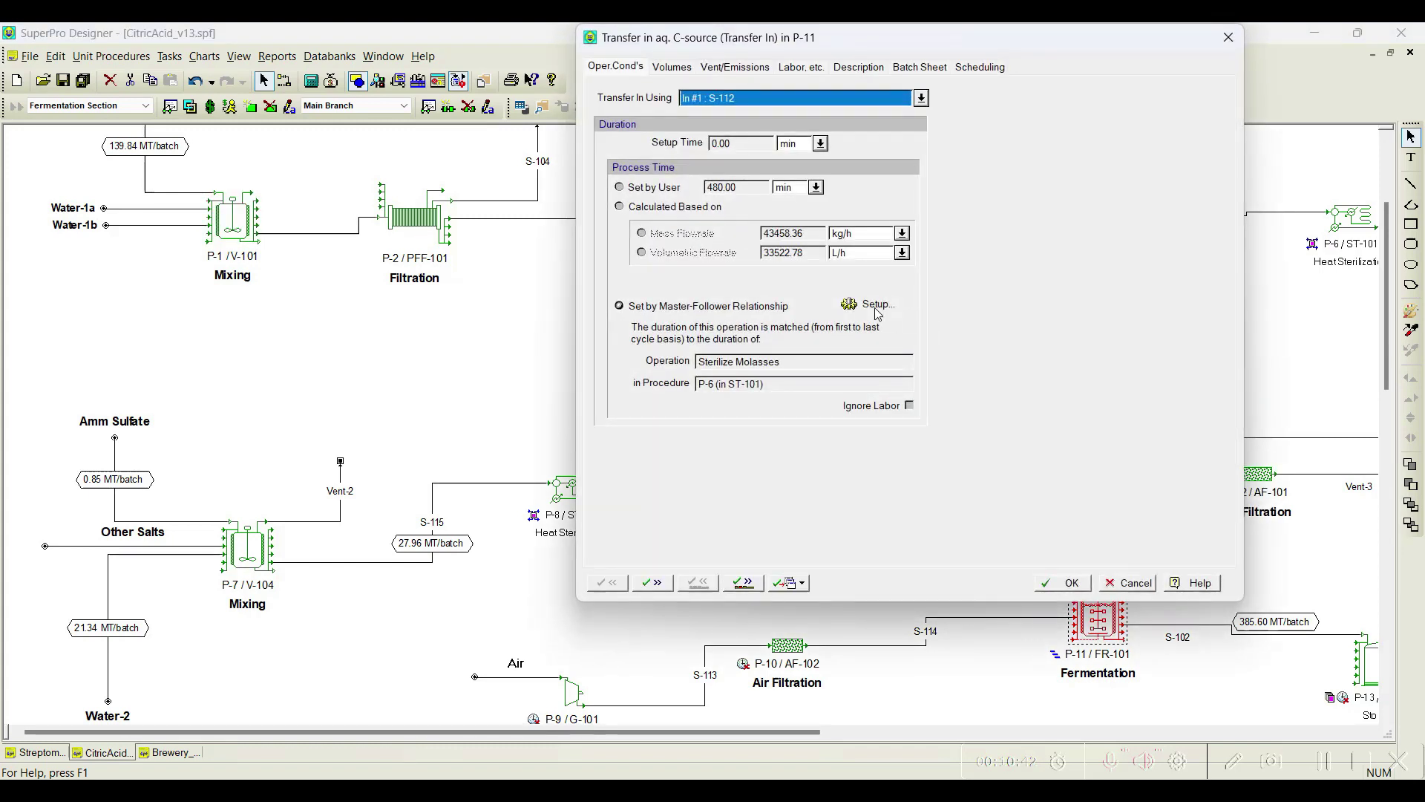
pyautogui.moveTo(776, 41); pyautogui.dragTo(431, 115)
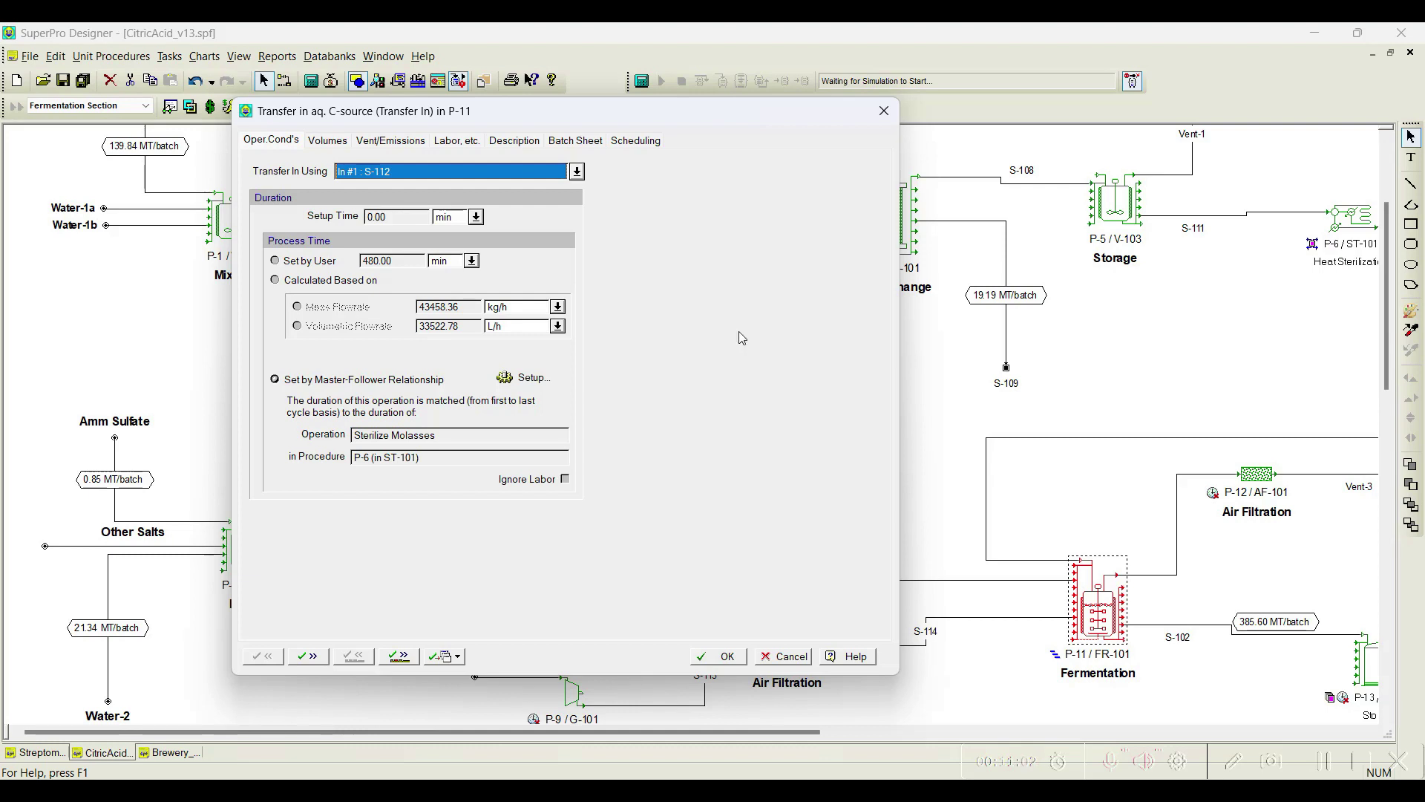
pyautogui.click(718, 663)
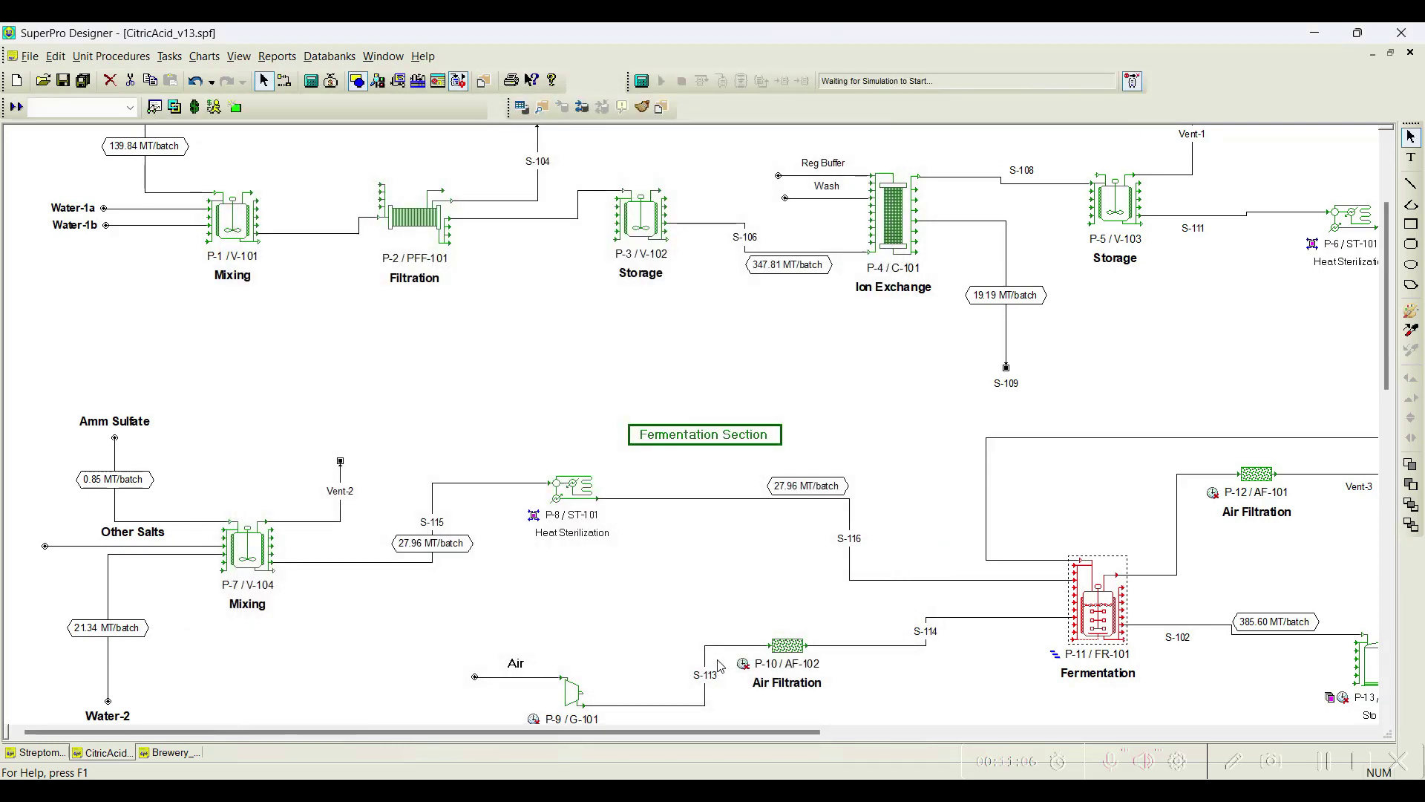
# Switch to the browser help, read the Transfer Operations overview and open the Pull In description.
pyautogui.hotkey('alt', 'Tab')
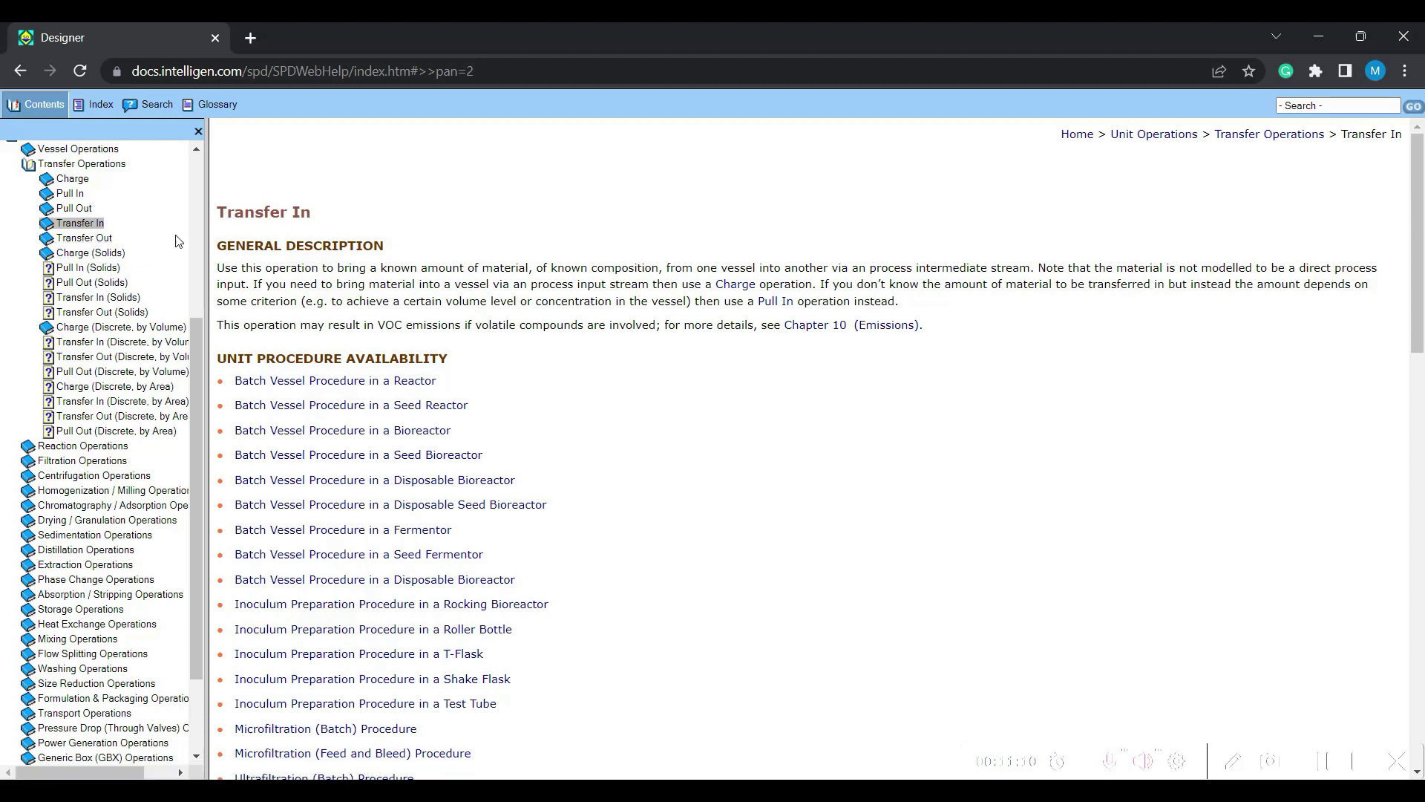
pyautogui.scroll(1, 96, 256)
pyautogui.click(92, 258)
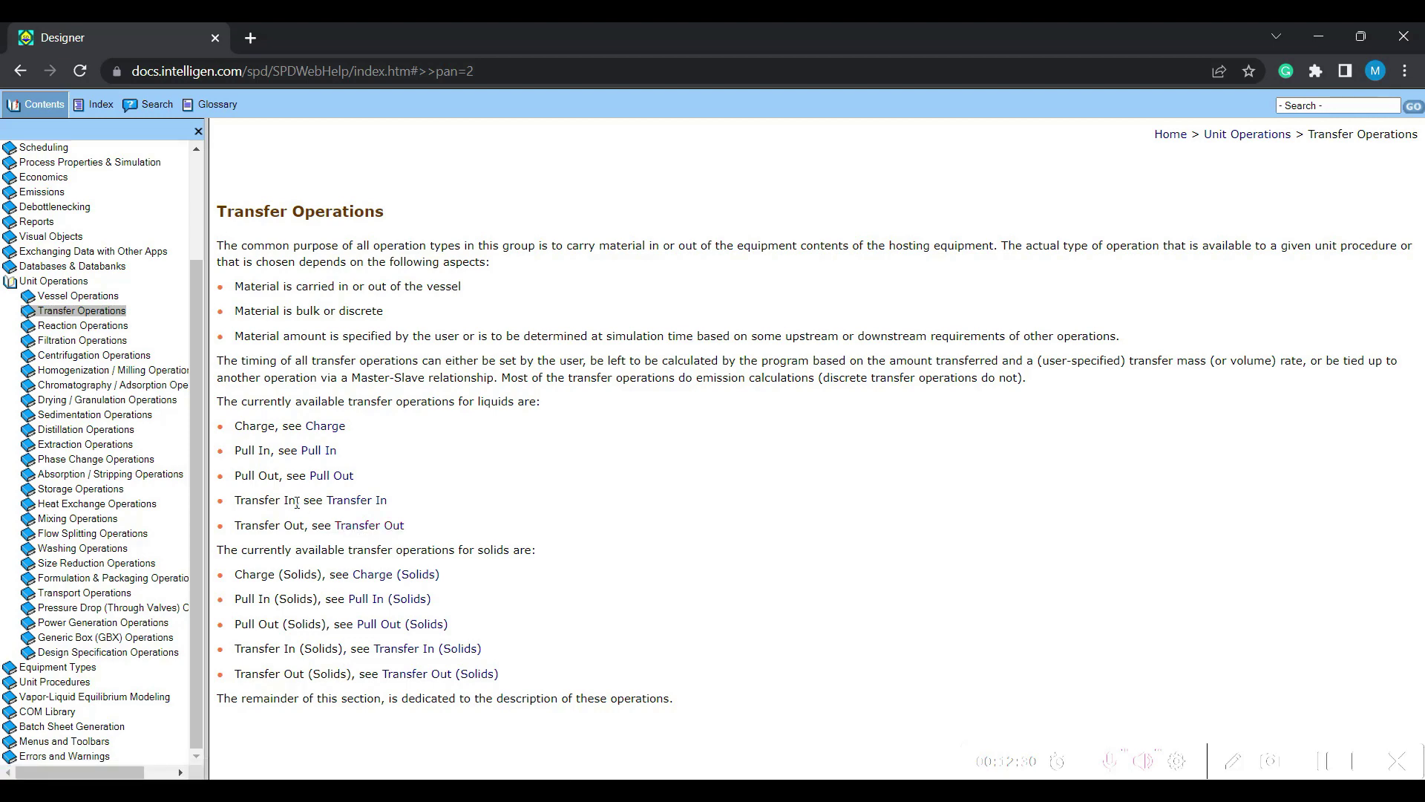
pyautogui.click(398, 450)
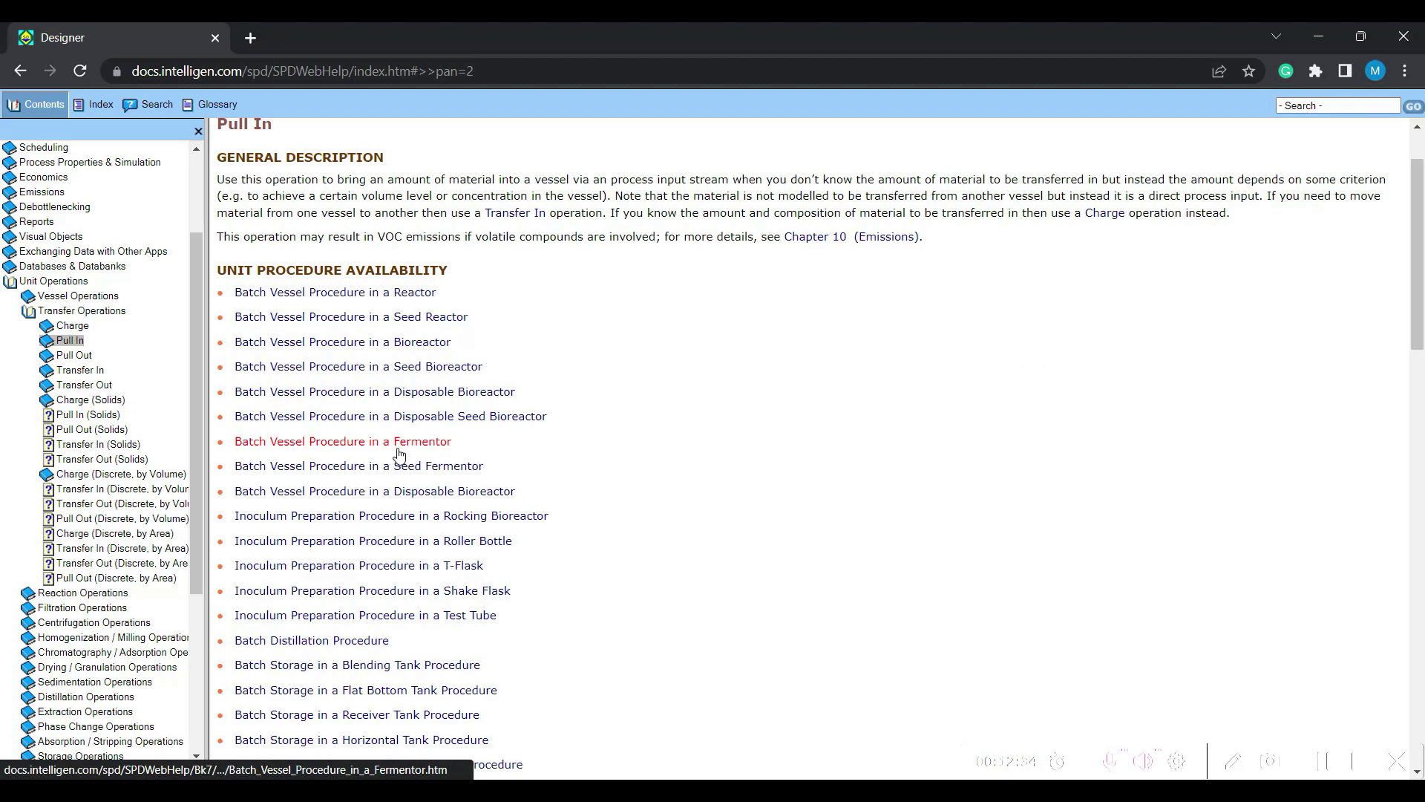